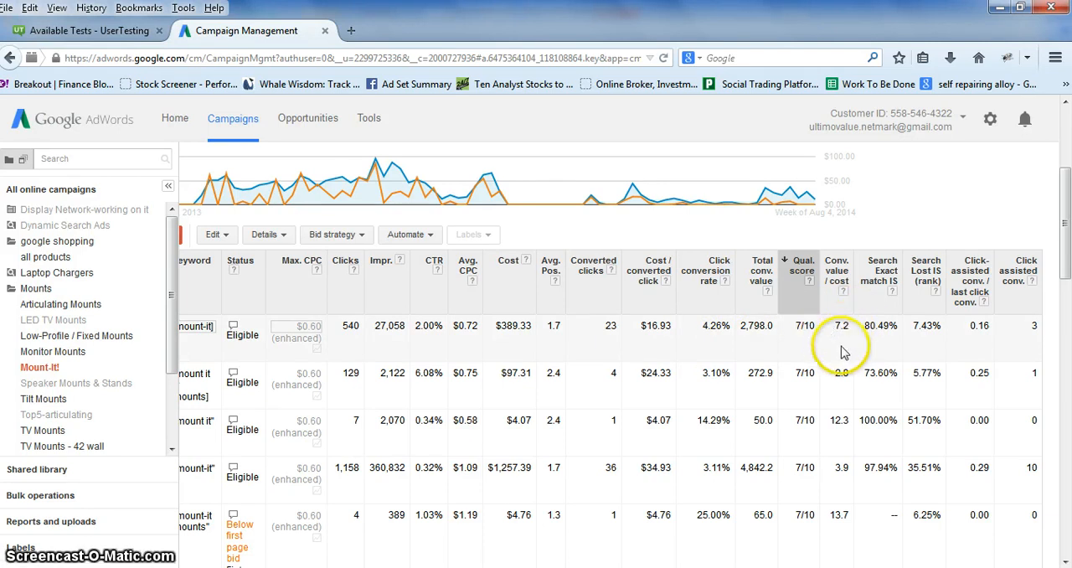
Examine the Conv. value / cost and Search Exact match IS columns for the ad group's keywords, focusing on [mount-it].
scroll(842, 359, "down", 3)
scroll(842, 359, "down", 5)
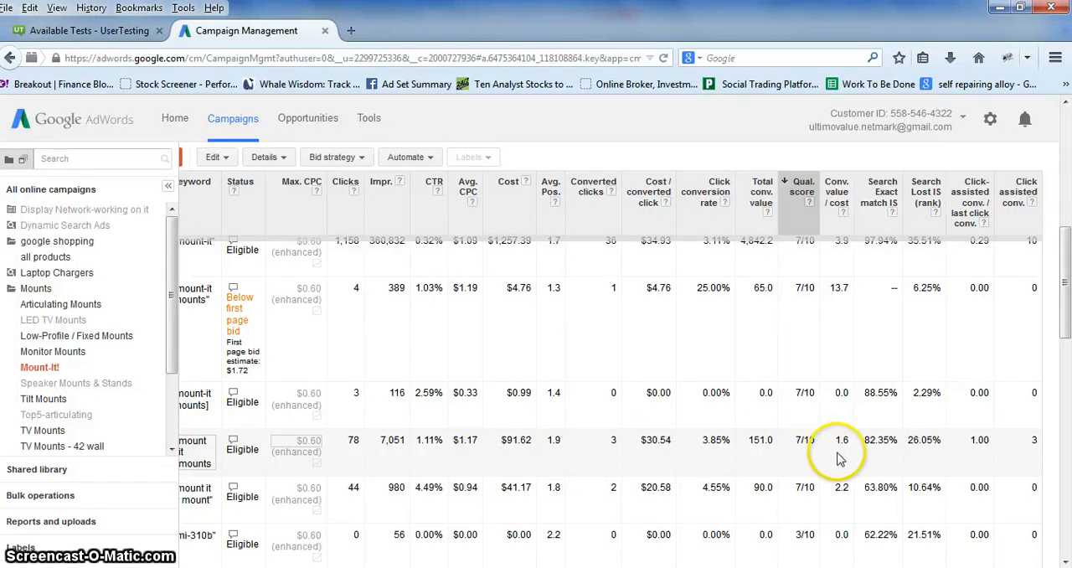
scroll(836, 456, "up", 5)
scroll(840, 460, "down", 1)
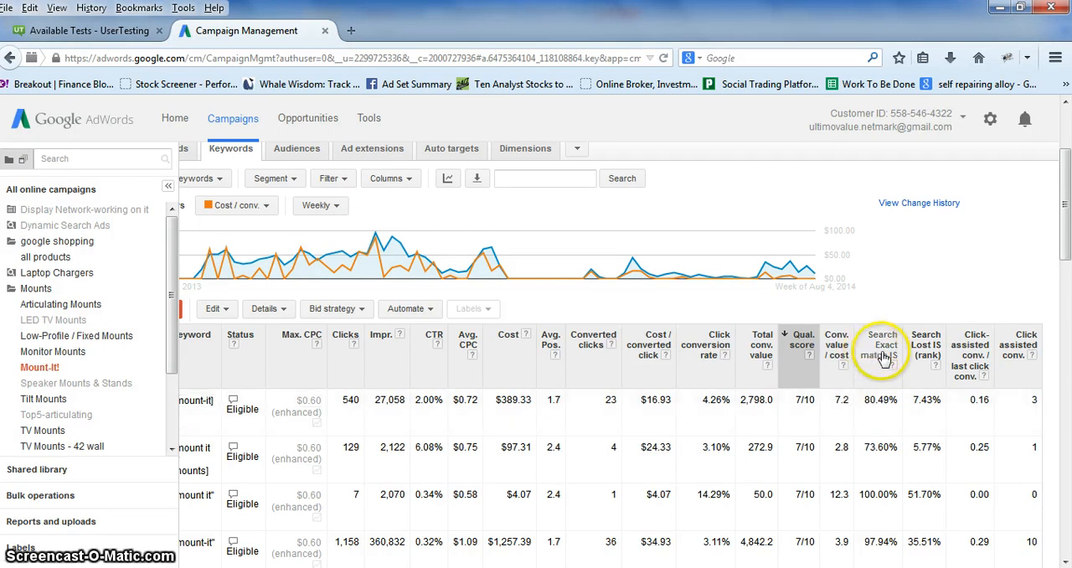
scroll(620, 355, "left", 2)
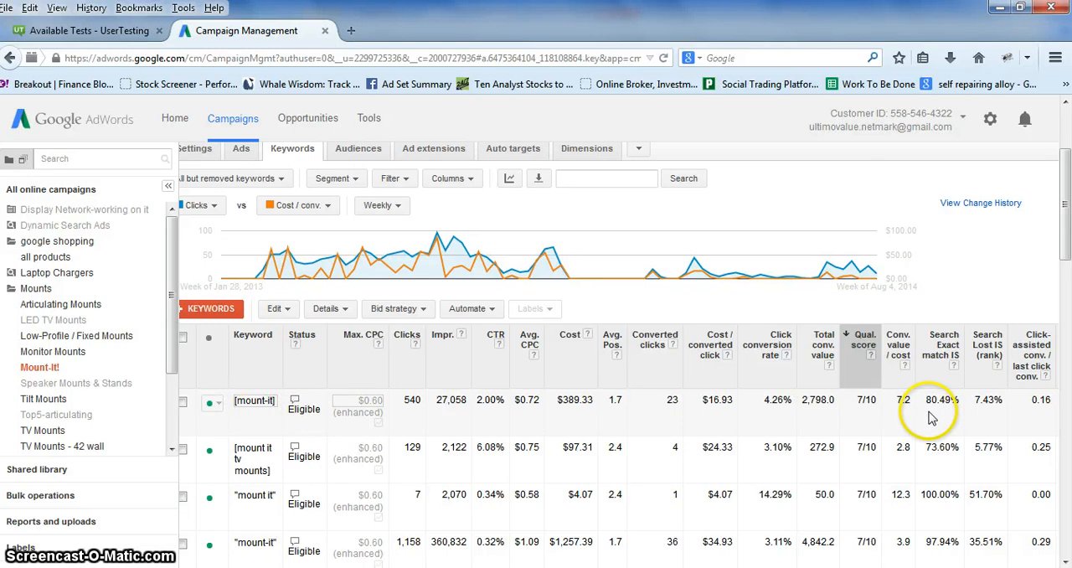
left_click_drag(928, 402, 965, 401)
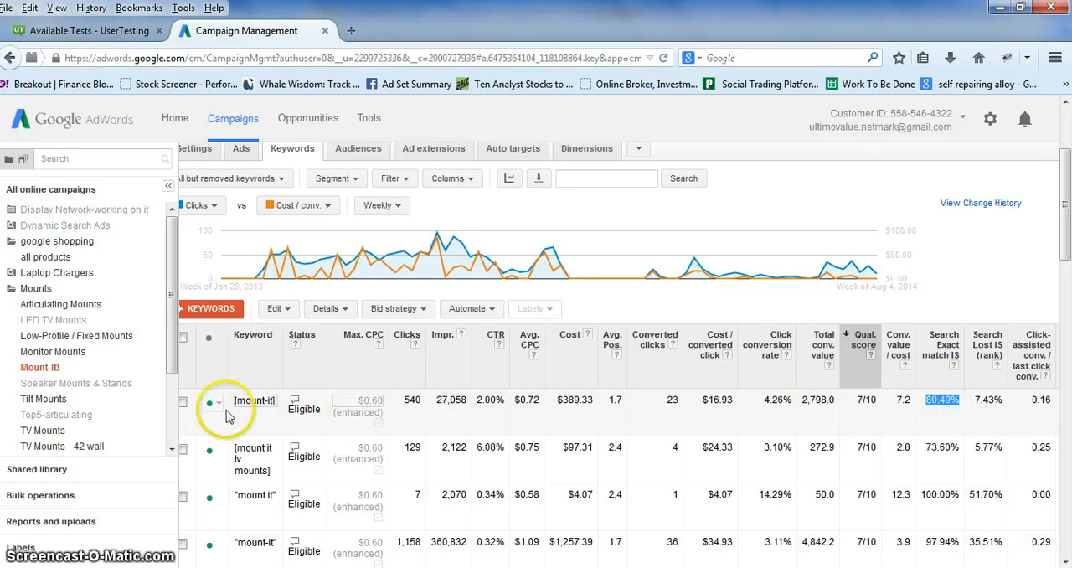
left_click(946, 403)
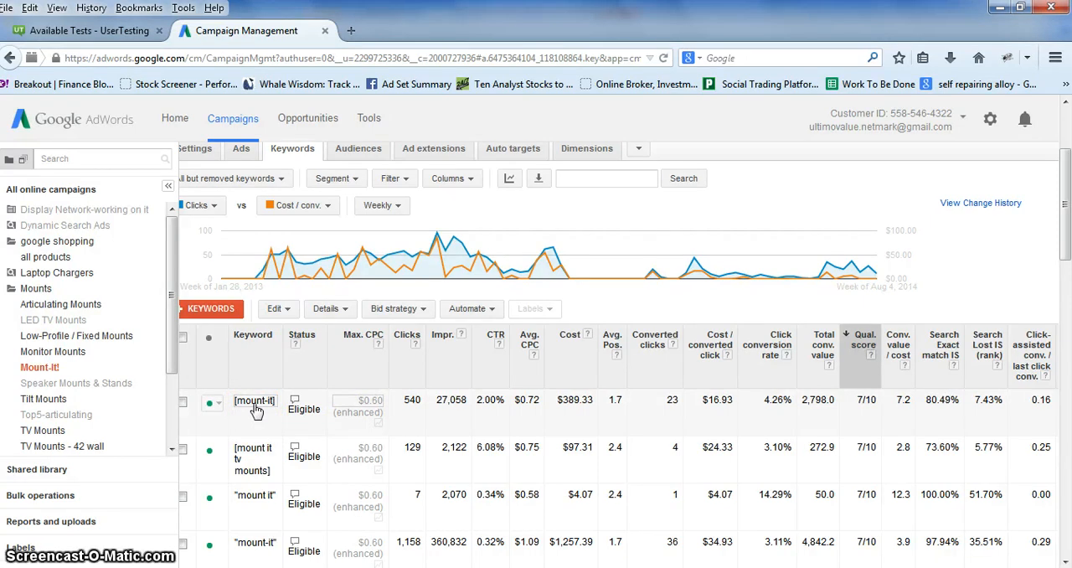
Open the search terms report for only the [mount-it] keyword.
left_click(183, 404)
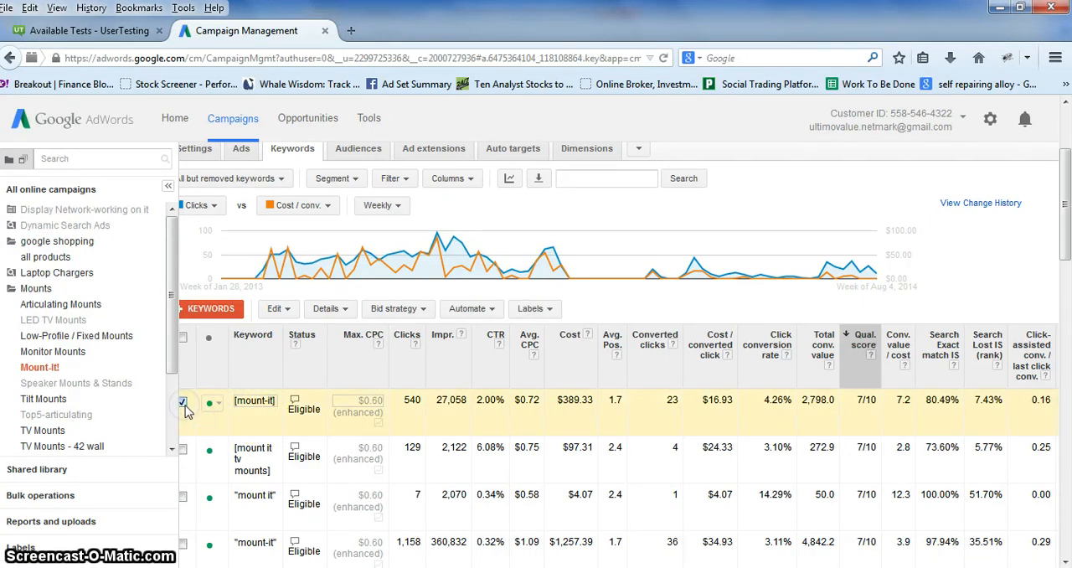
left_click(343, 310)
left_click(337, 352)
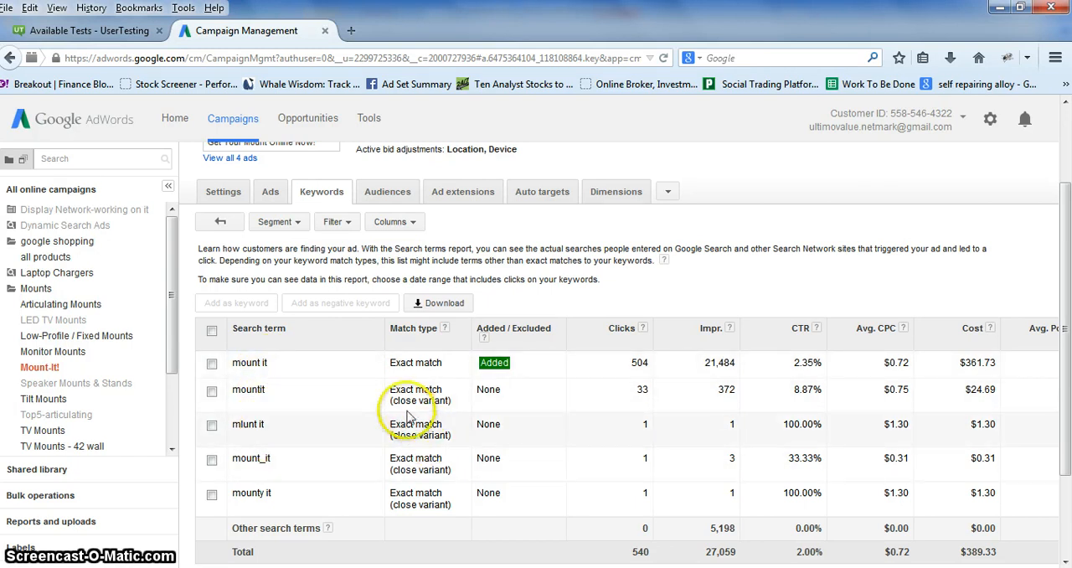
Examine the search terms that triggered [mount-it], comparing the exact match with its close variants.
left_click_drag(397, 403, 450, 402)
left_click(442, 407)
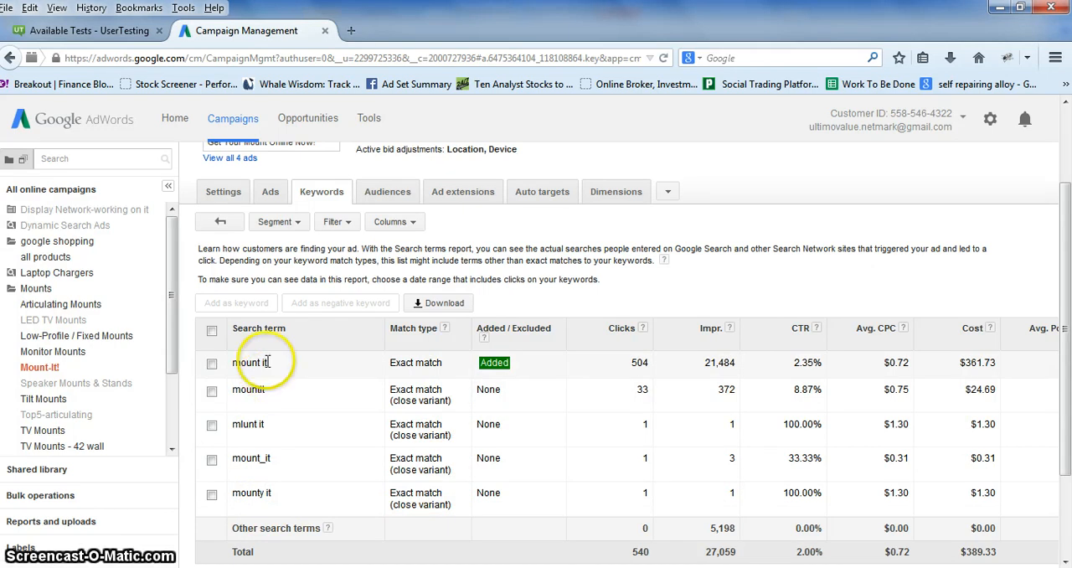
left_click_drag(265, 361, 229, 363)
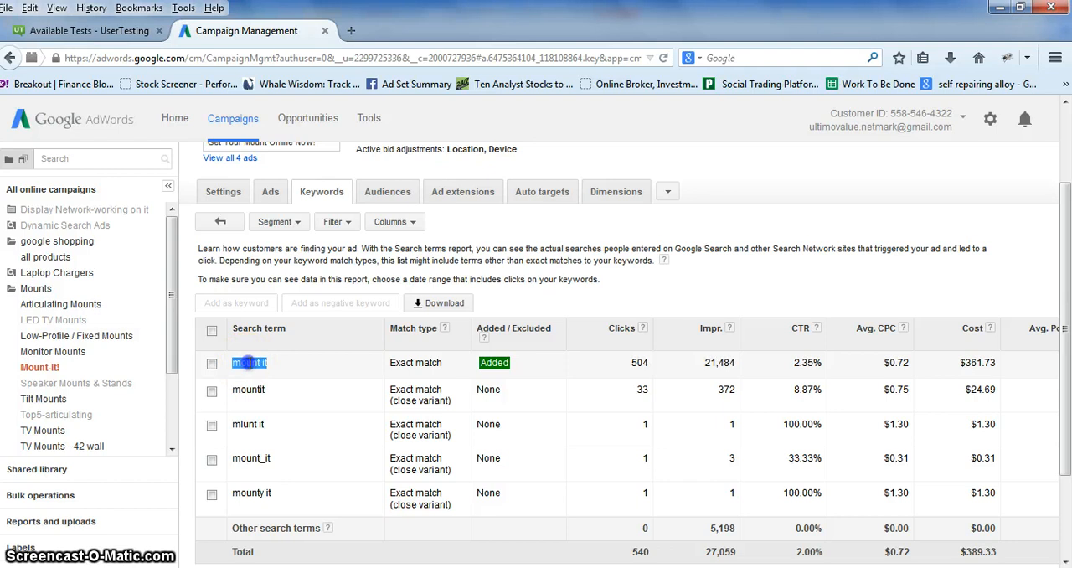
left_click(247, 362)
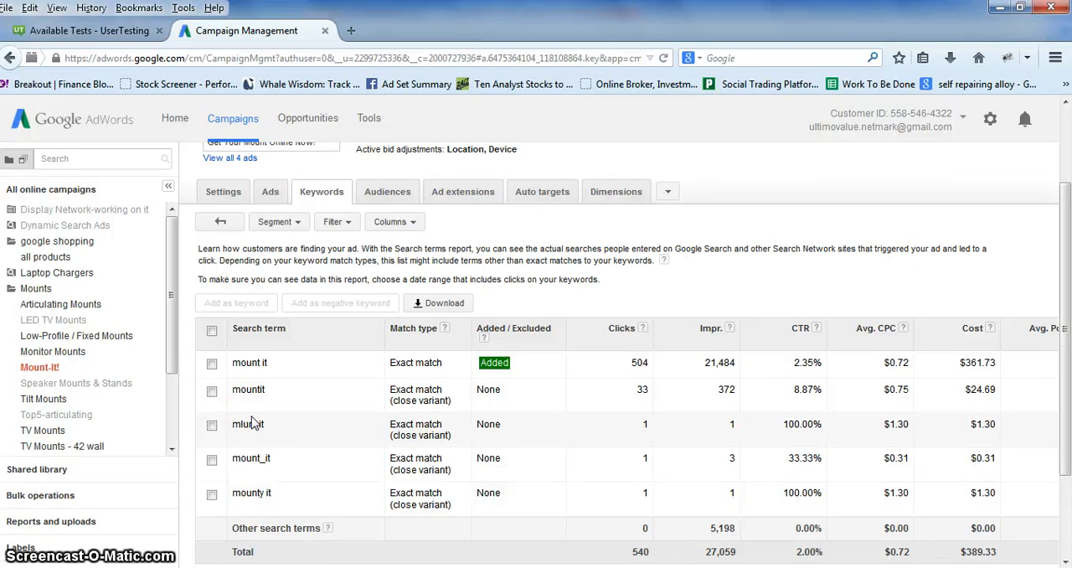
left_click(266, 425)
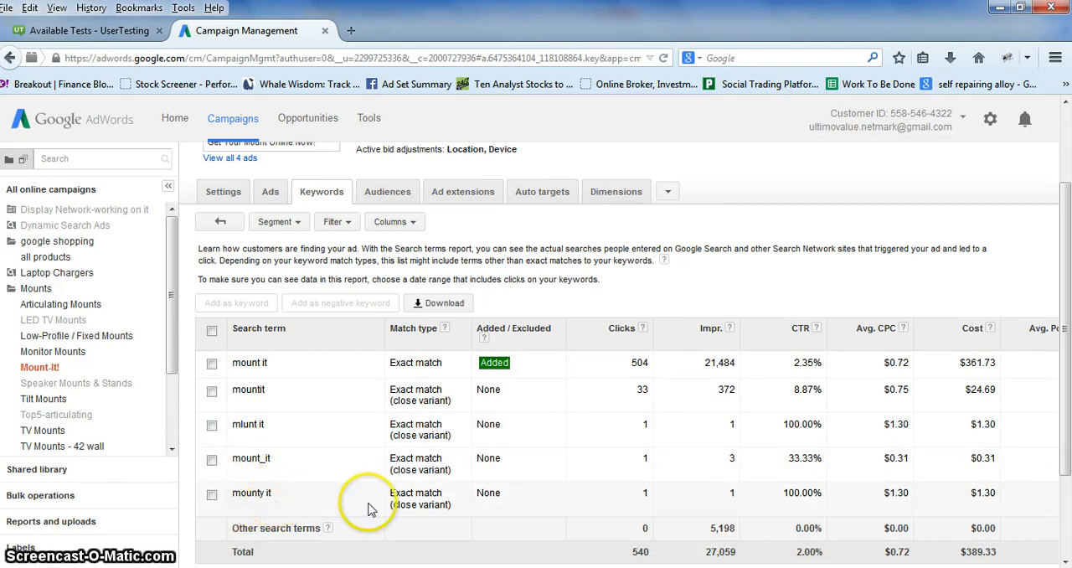
left_click_drag(275, 495, 238, 498)
Return to the keyword list and check the Search Exact match IS of the phrase-match keyword "mount it".
left_click(220, 221)
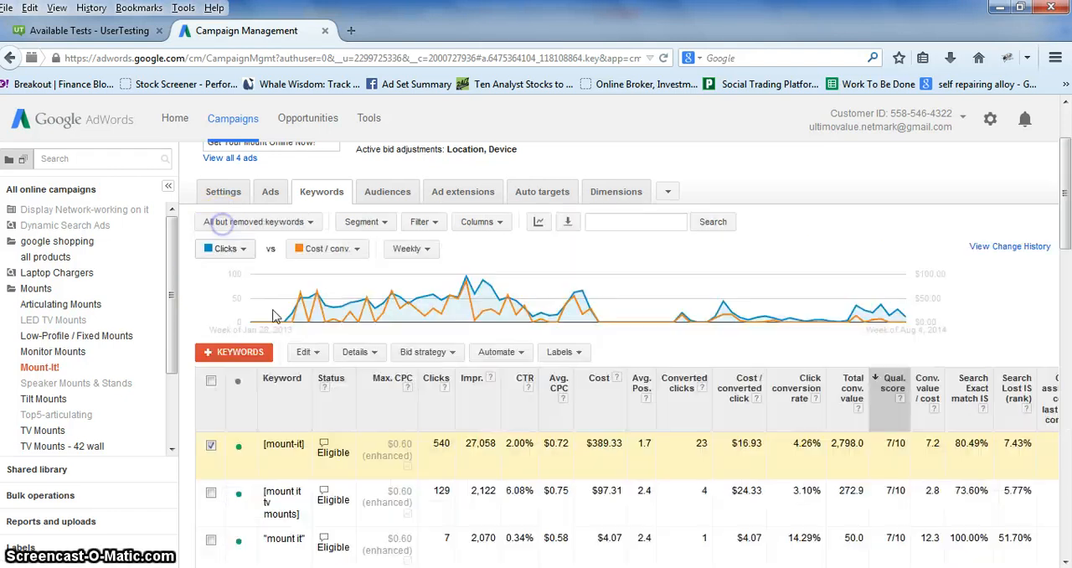
scroll(795, 541, "right", 3)
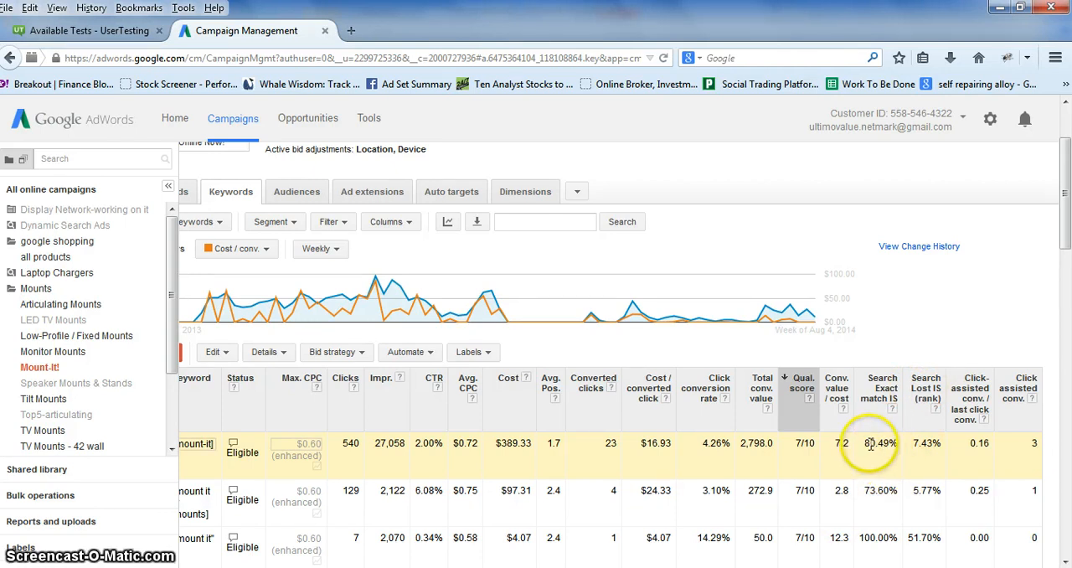
left_click_drag(860, 538, 895, 539)
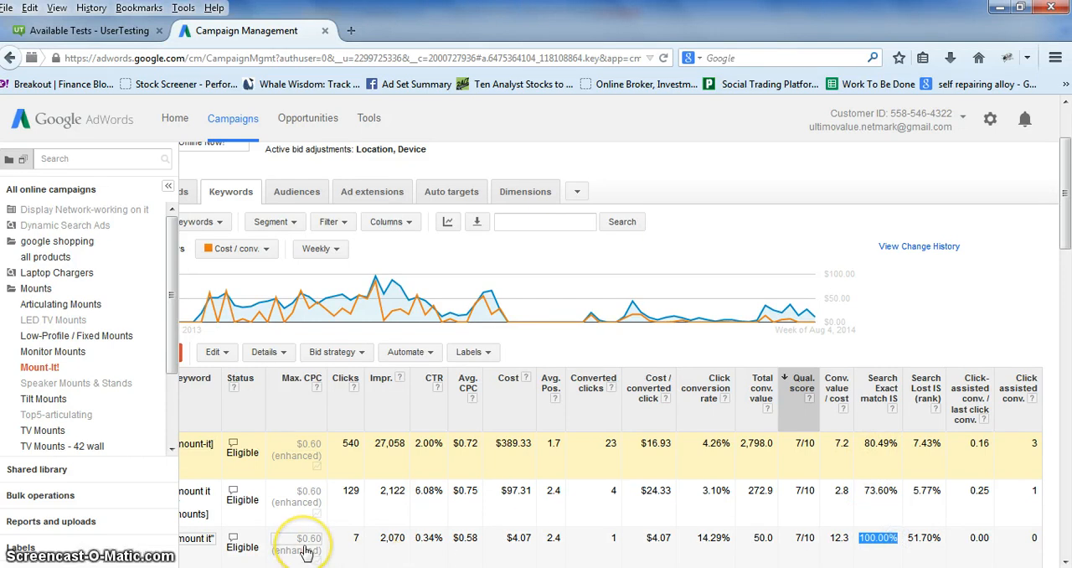
Read the help explanation of the Search Lost IS (rank) column.
left_click(923, 353)
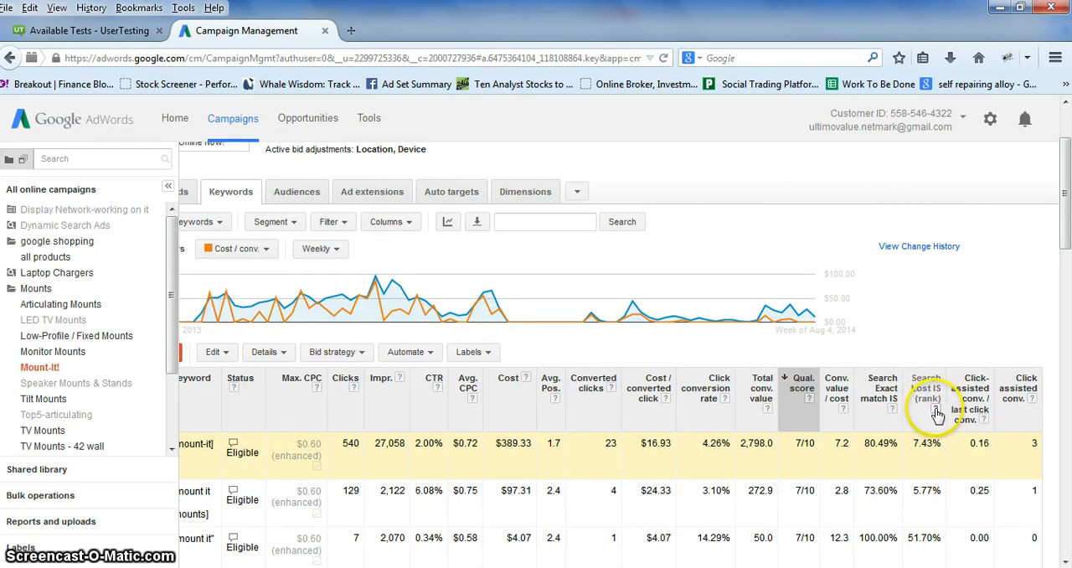
mouse_move(937, 411)
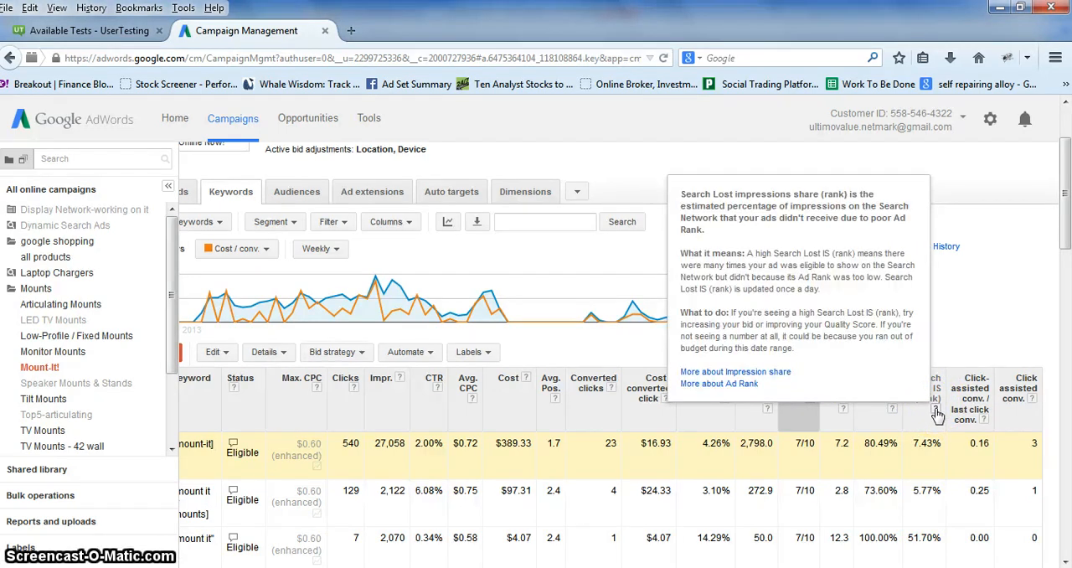
left_click(935, 338)
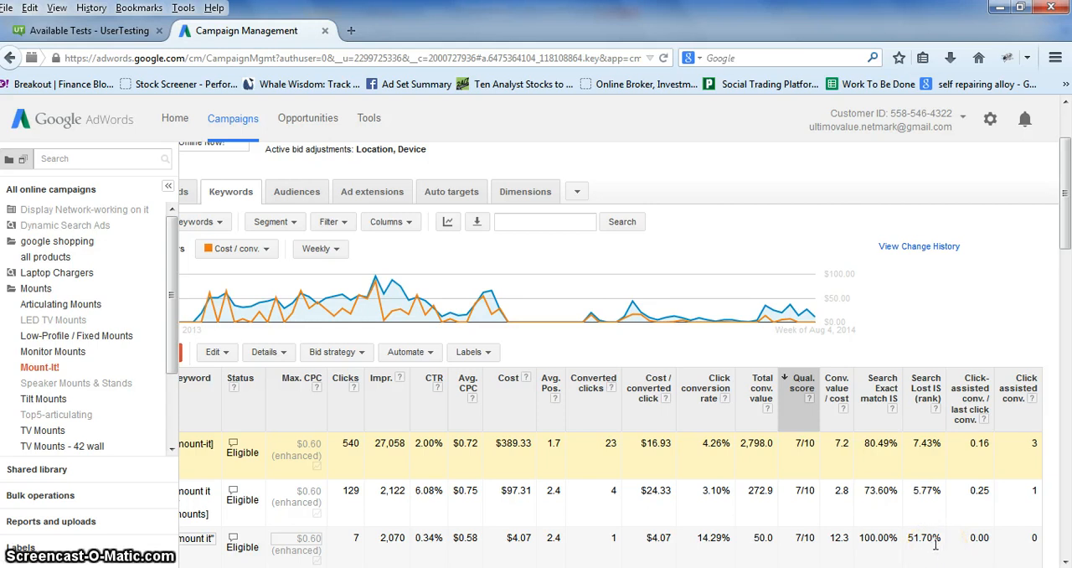
Read the help explanation of the Click-assisted conv. / last click conv. column, noting click-assisted versus last click conversions.
scroll(934, 543, "down", 2)
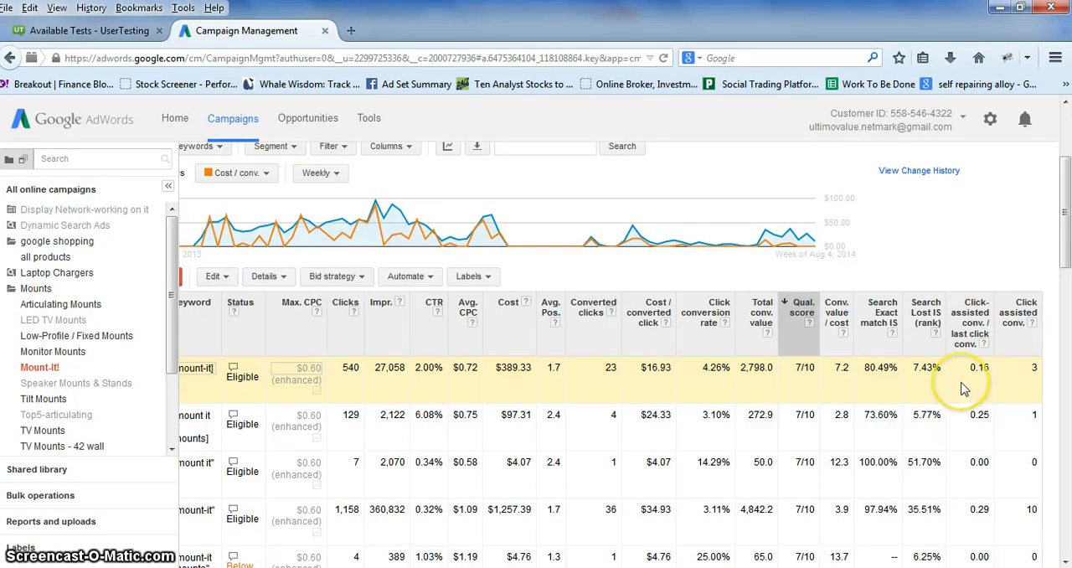
mouse_move(986, 344)
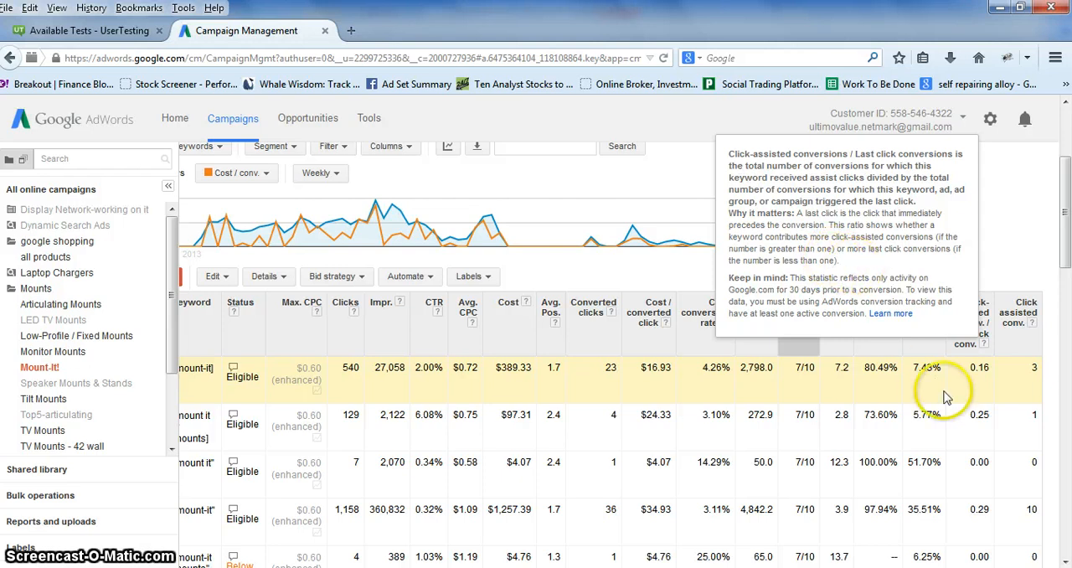
mouse_move(985, 347)
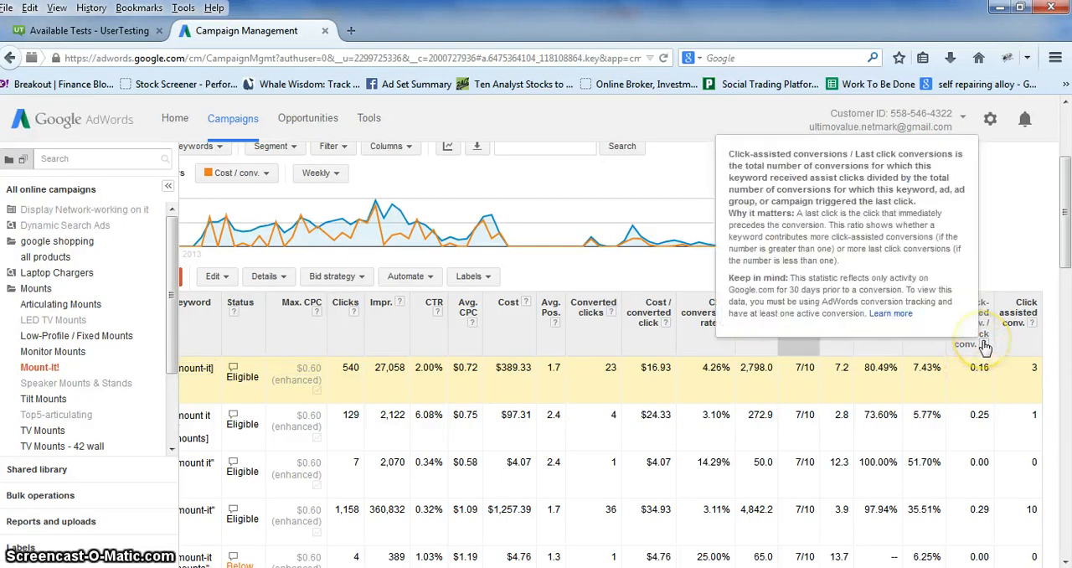
left_click(868, 249)
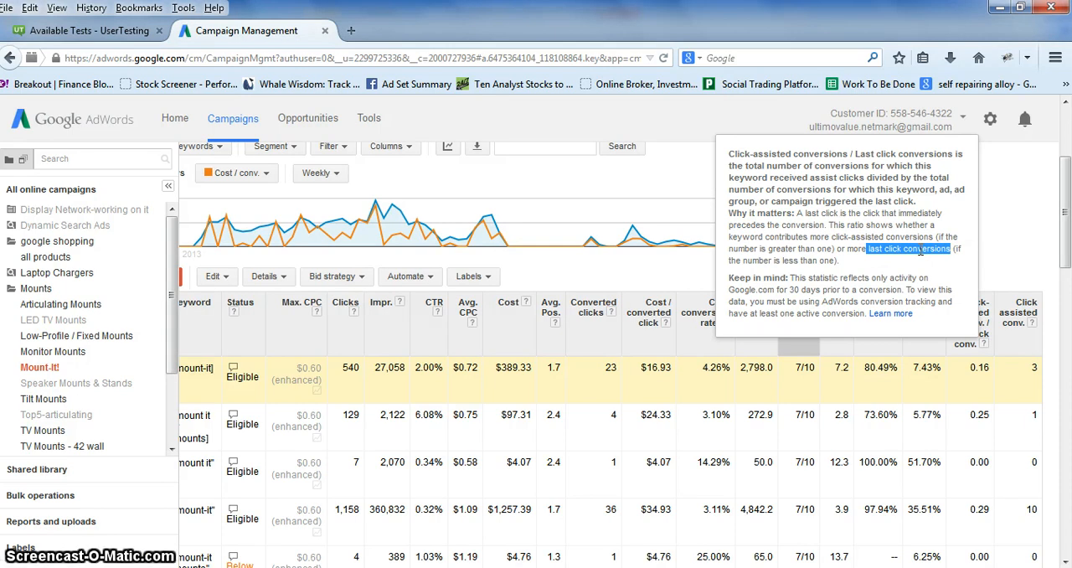
left_click(838, 237)
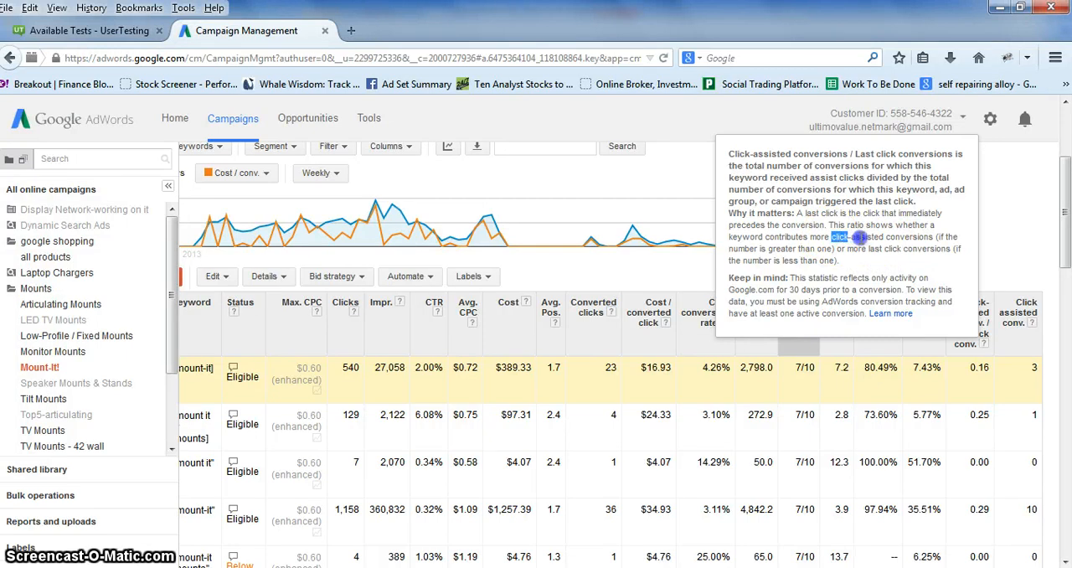
left_click_drag(934, 238, 937, 237)
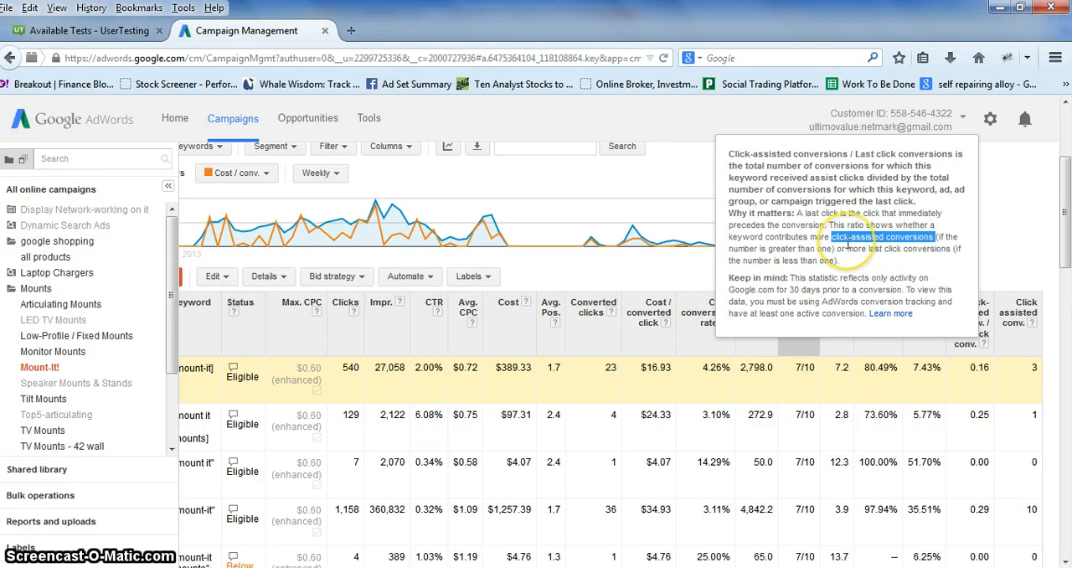
left_click(837, 243)
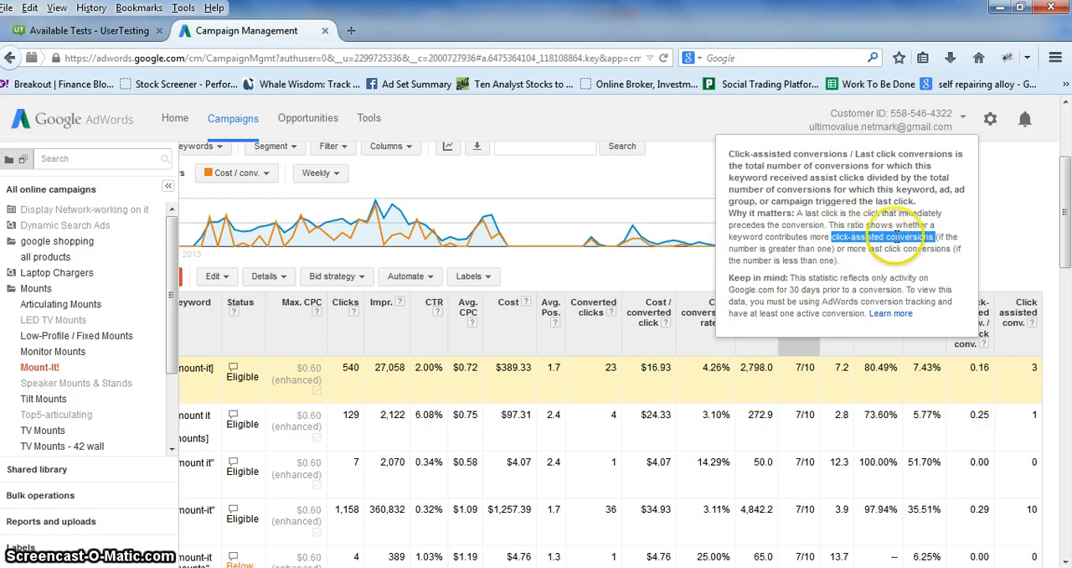
left_click(1046, 249)
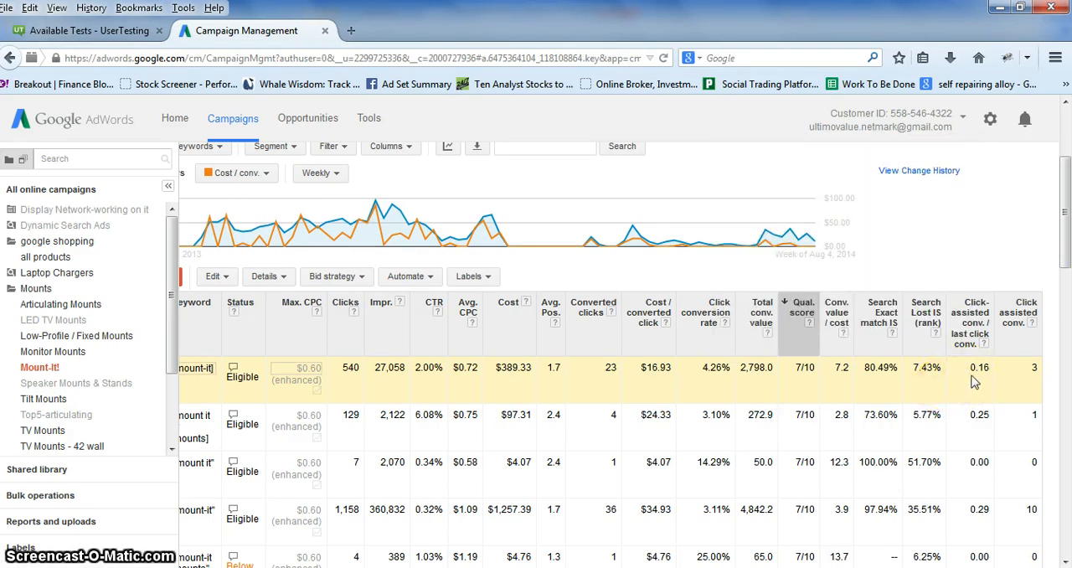
Compare the Click-assisted conv. / last click conv. ratios of the [mount-it] and [mount it tv mounts] keywords.
left_click(974, 392)
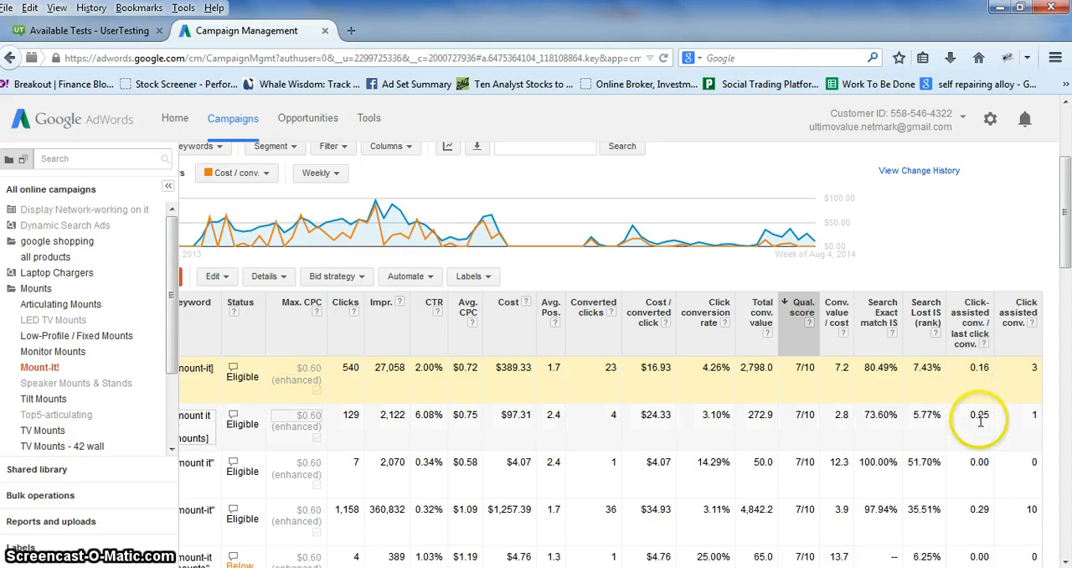
left_click(971, 418)
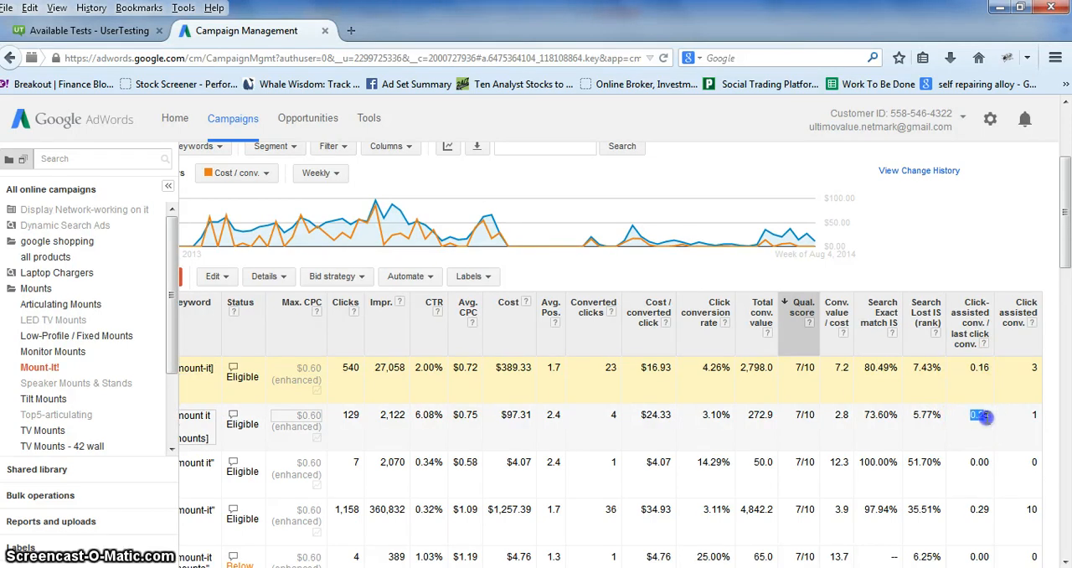
left_click_drag(970, 367, 983, 368)
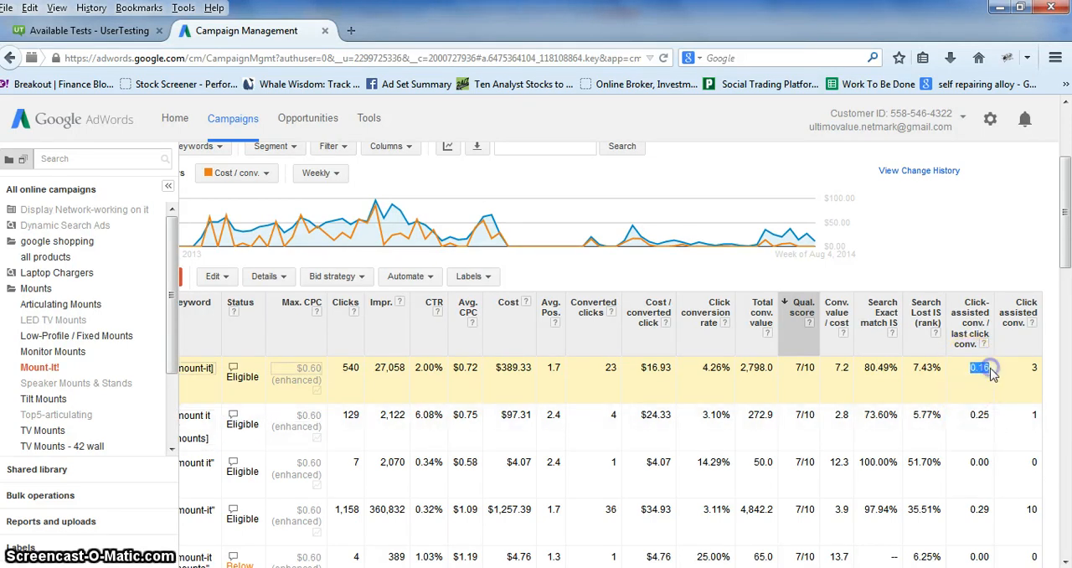
left_click(976, 424)
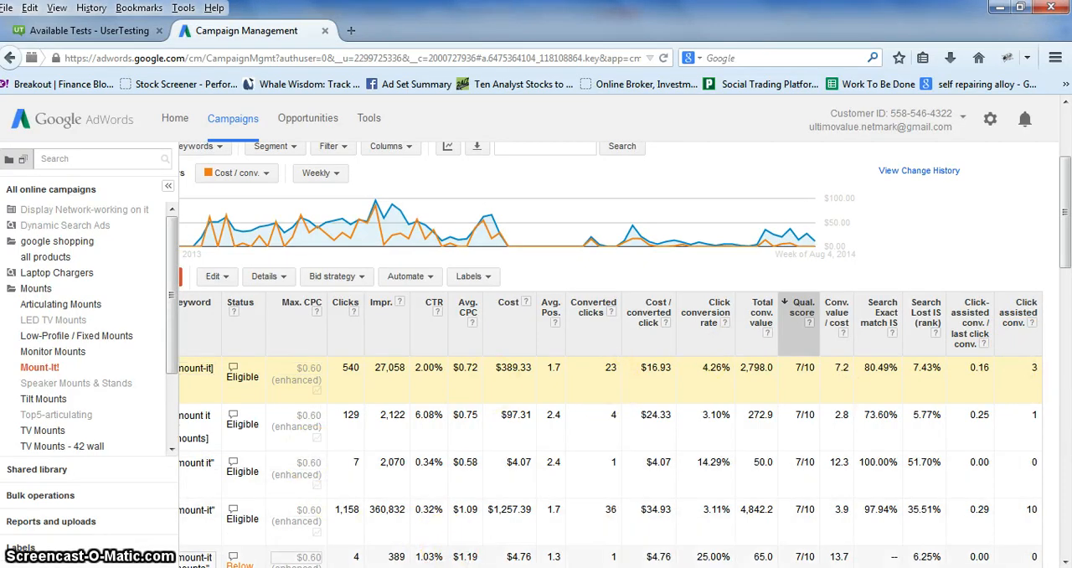
Reopen the search terms report for the selected [mount-it] keyword.
scroll(301, 536, "left", 2)
left_click(339, 276)
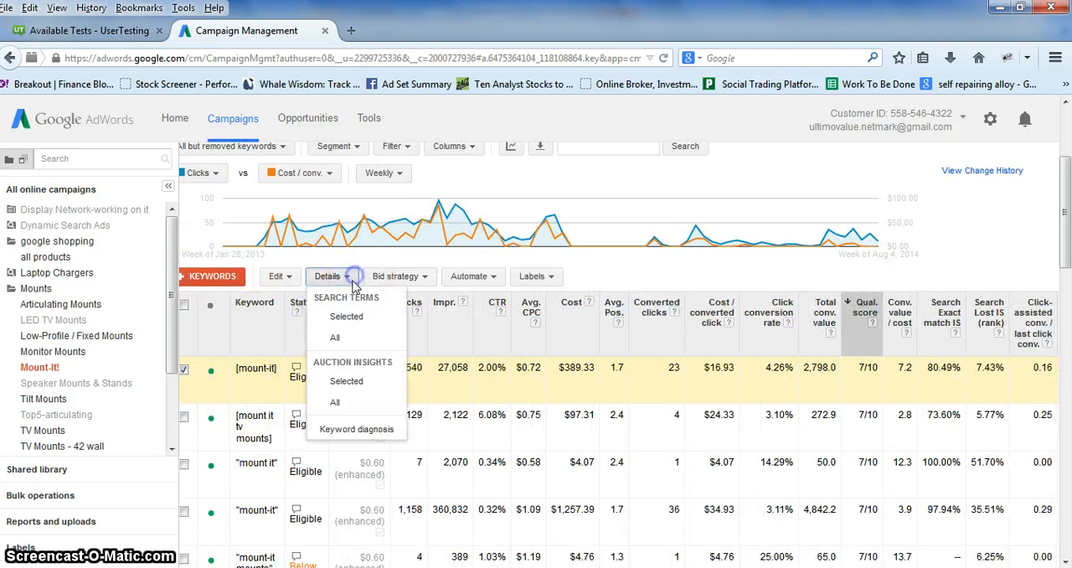
left_click(347, 313)
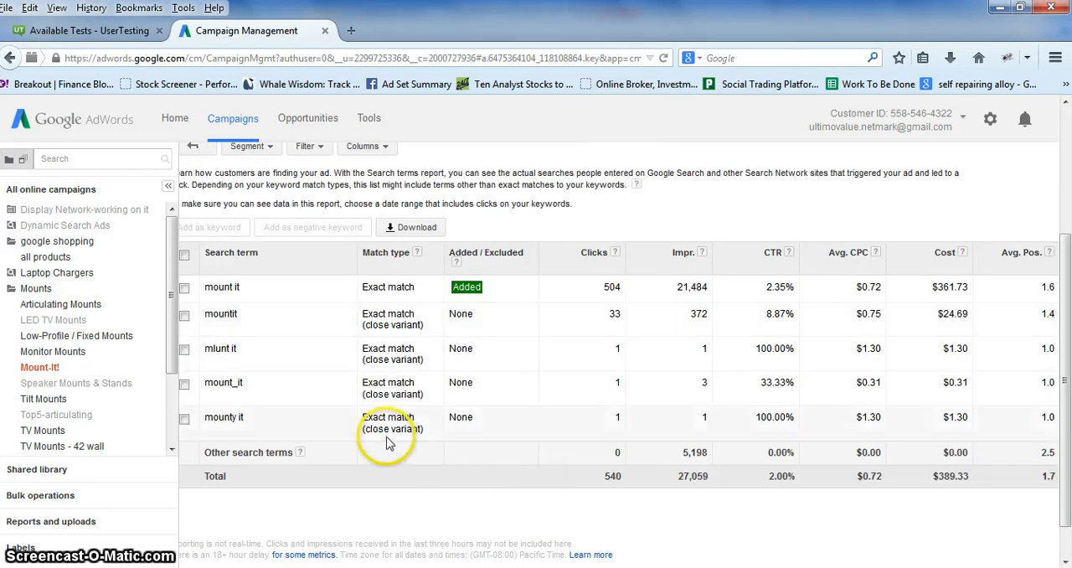
Examine the converted clicks, cost per converted click, conversion rate and total conversion value of each search term.
scroll(903, 563, "right", 6)
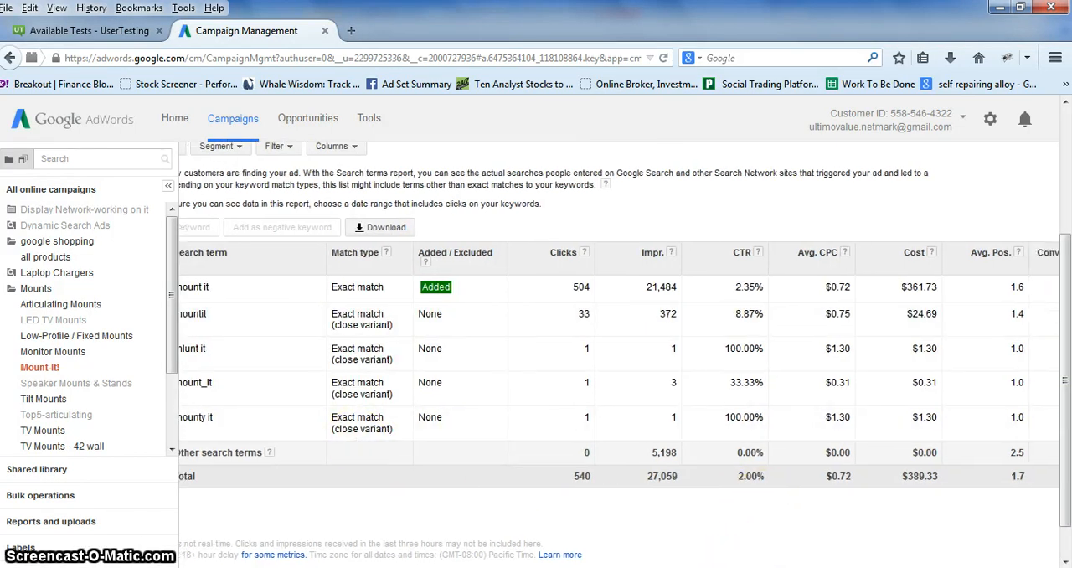
scroll(902, 564, "right", 1)
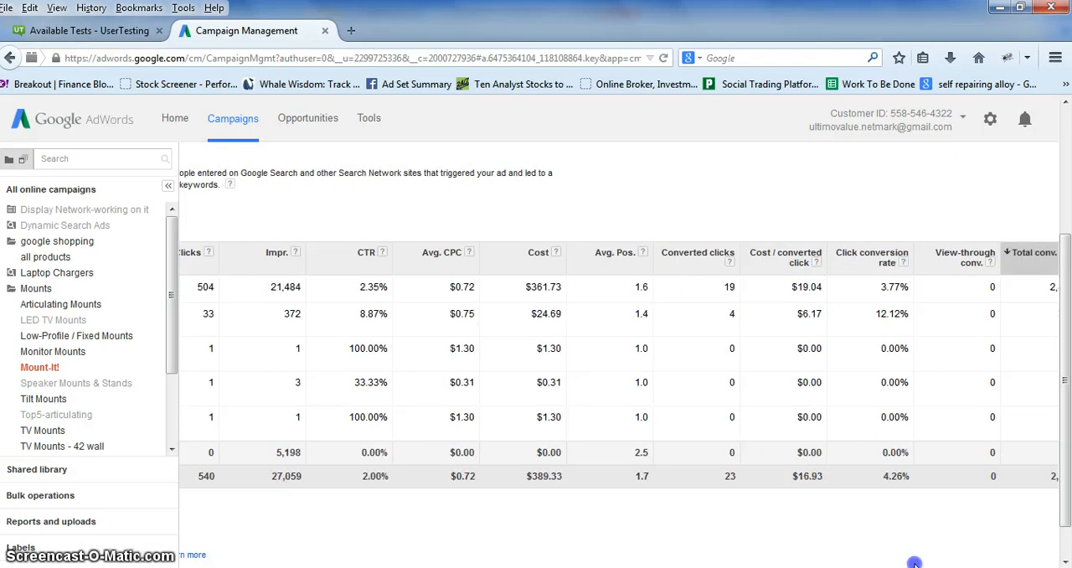
scroll(914, 564, "right", 4)
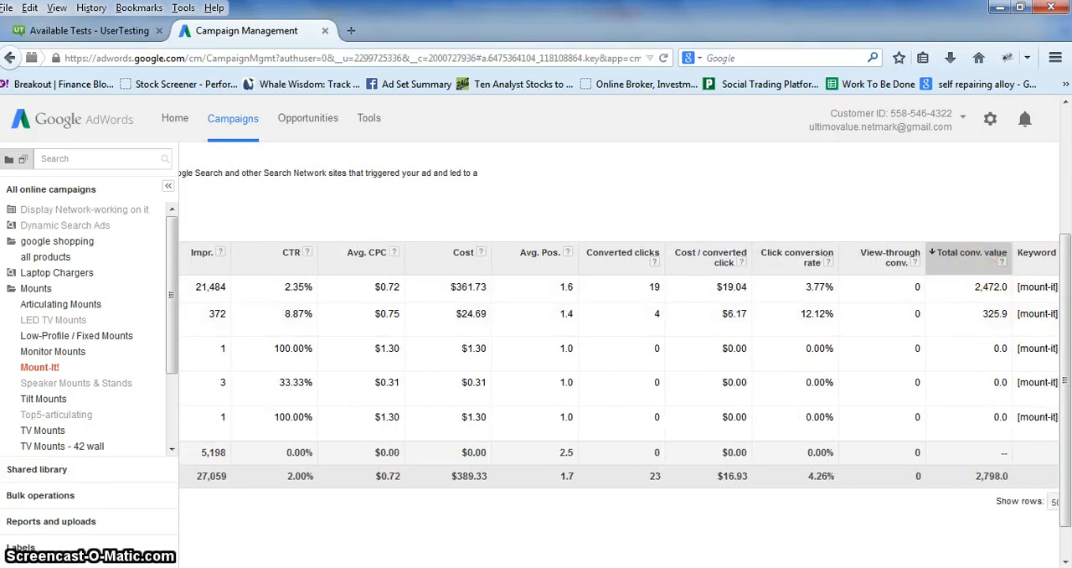
scroll(618, 335, "right", 2)
scroll(618, 335, "left", 10)
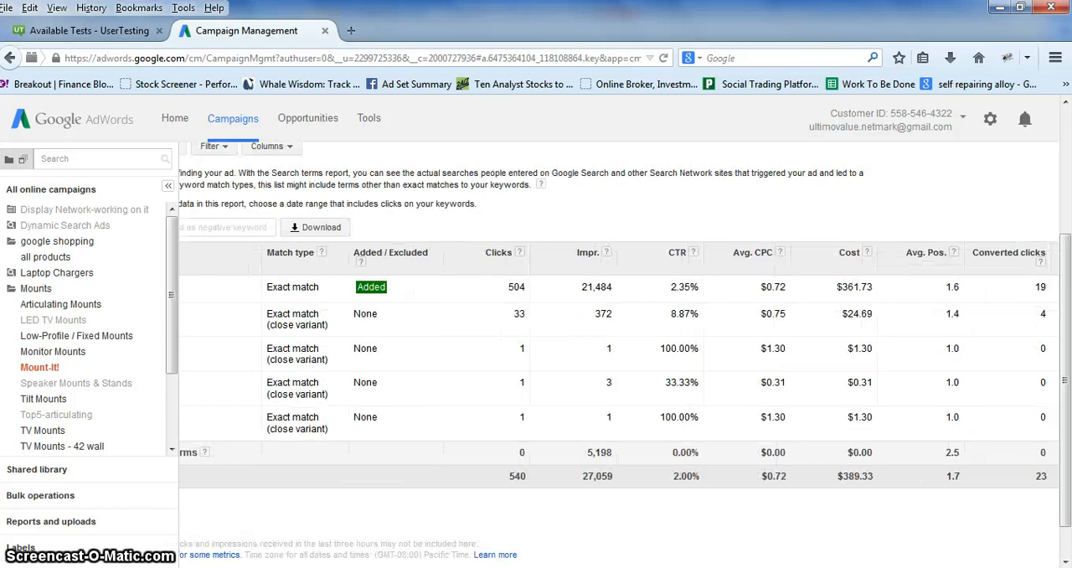
Compare the conversion metrics of the "mountit" close variant with those of the "mount it" search term.
scroll(619, 335, "left", 2)
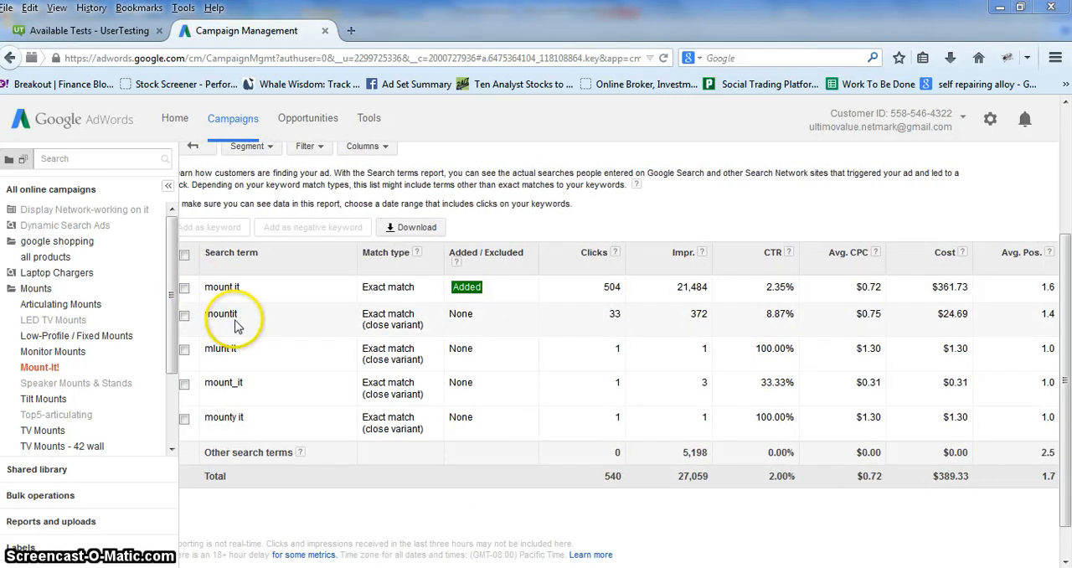
left_click_drag(216, 313, 205, 313)
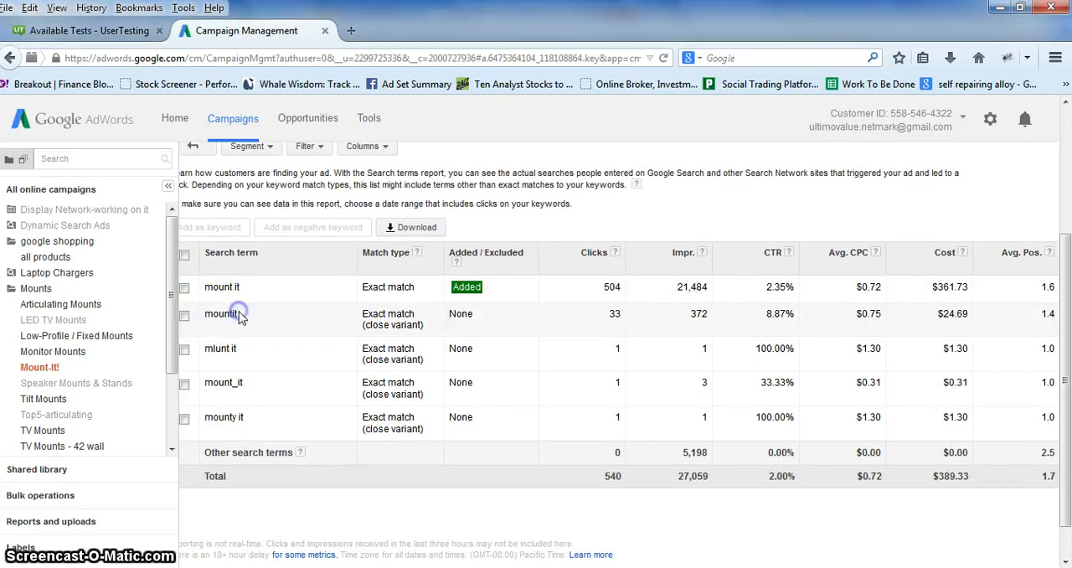
scroll(620, 368, "right", 10)
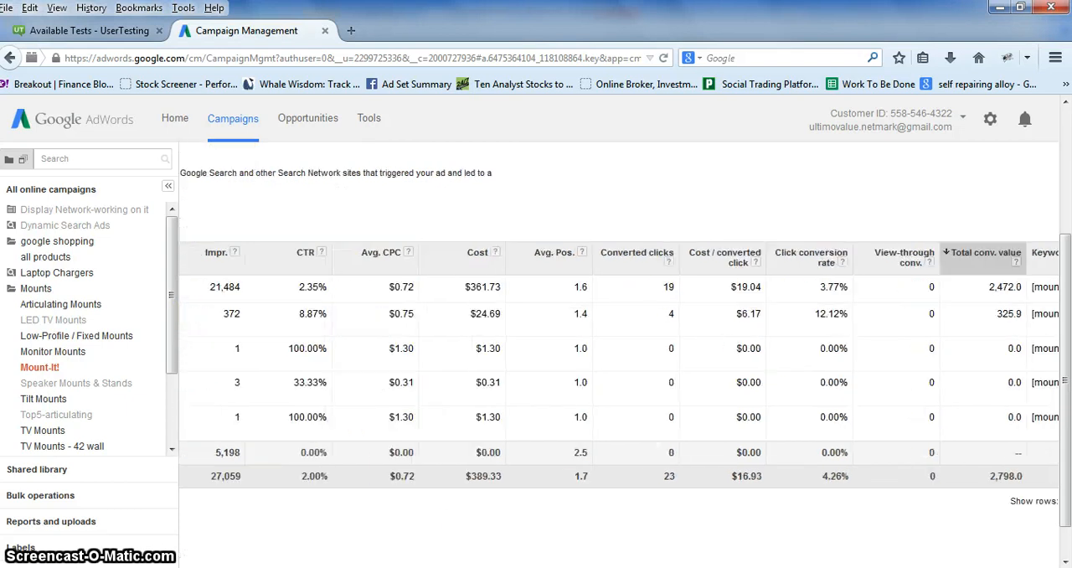
scroll(620, 368, "right", 2)
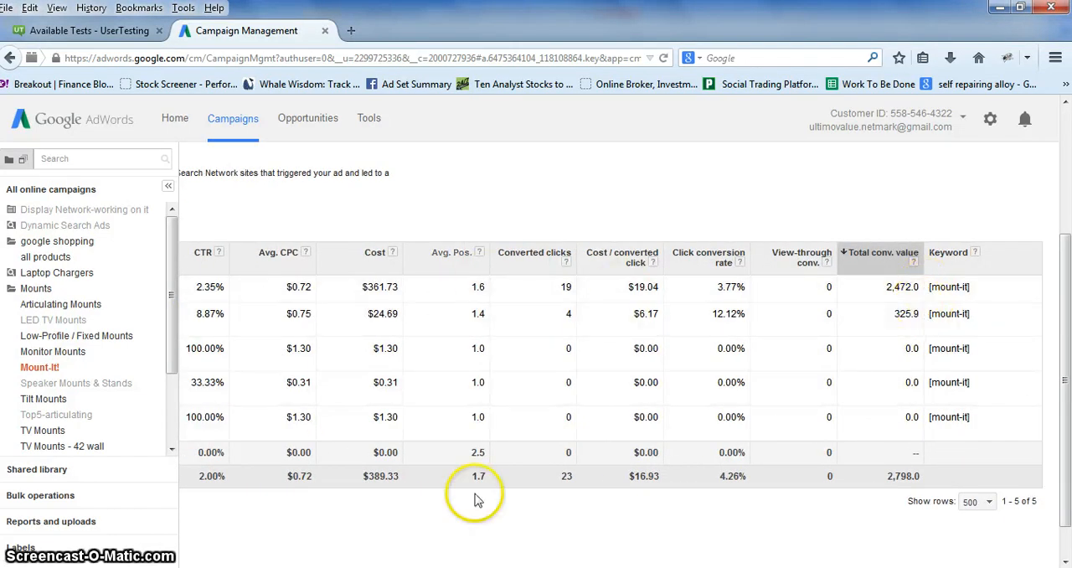
Return to the keyword list and compare Search Exact match IS and Search Lost IS (rank) for the "mount it" and "mount-it" phrase keywords.
scroll(503, 503, "left", 10)
scroll(408, 502, "up", 2)
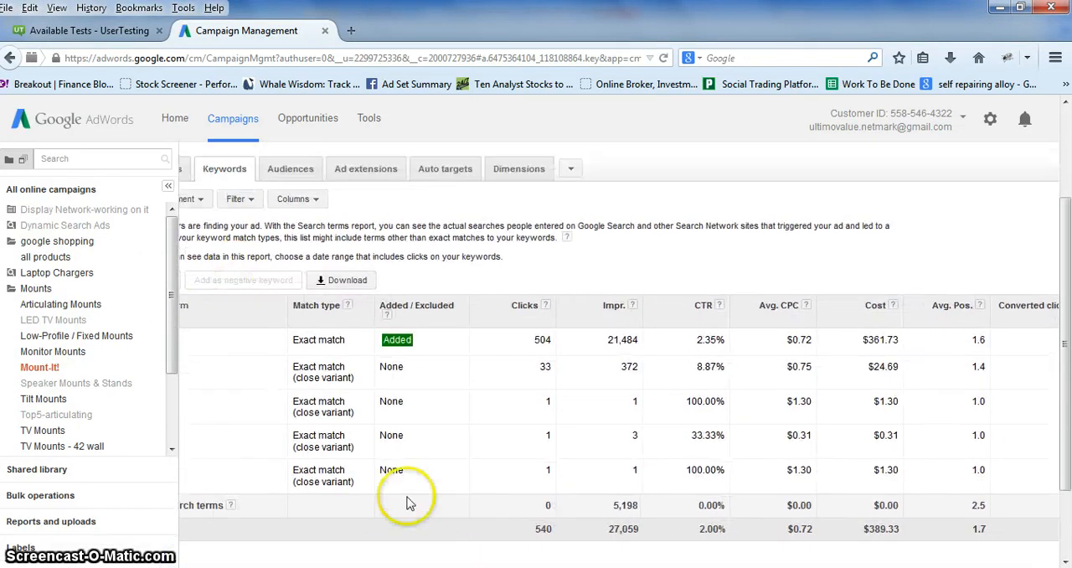
left_click(220, 210)
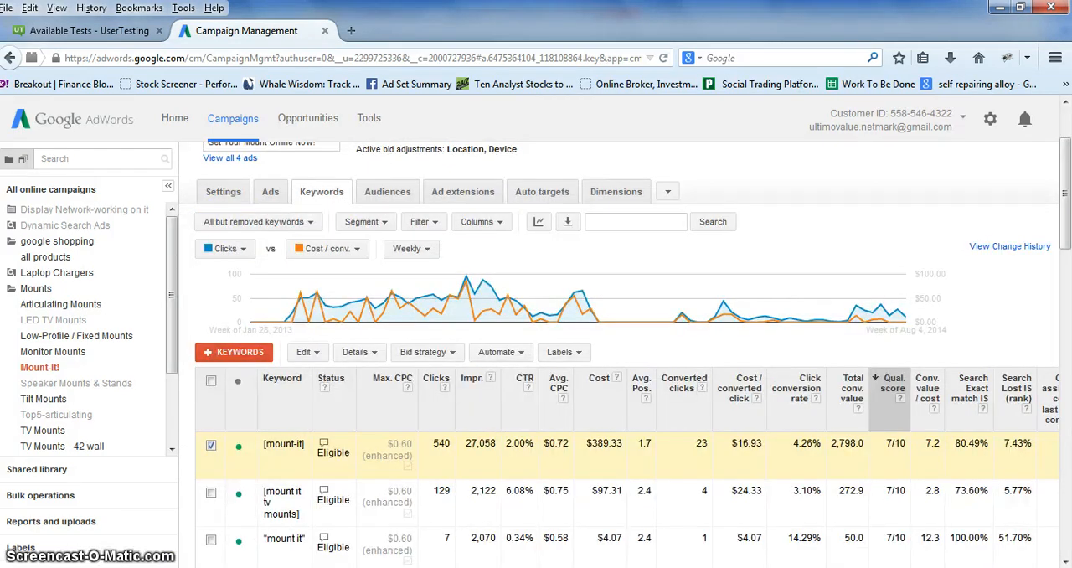
scroll(943, 306, "right", 2)
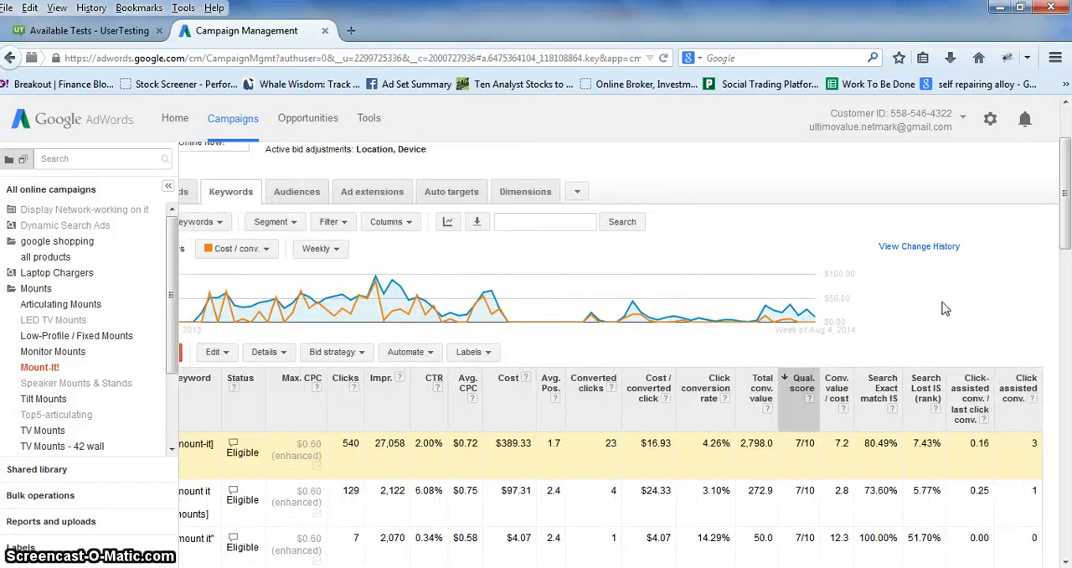
scroll(945, 309, "down", 2)
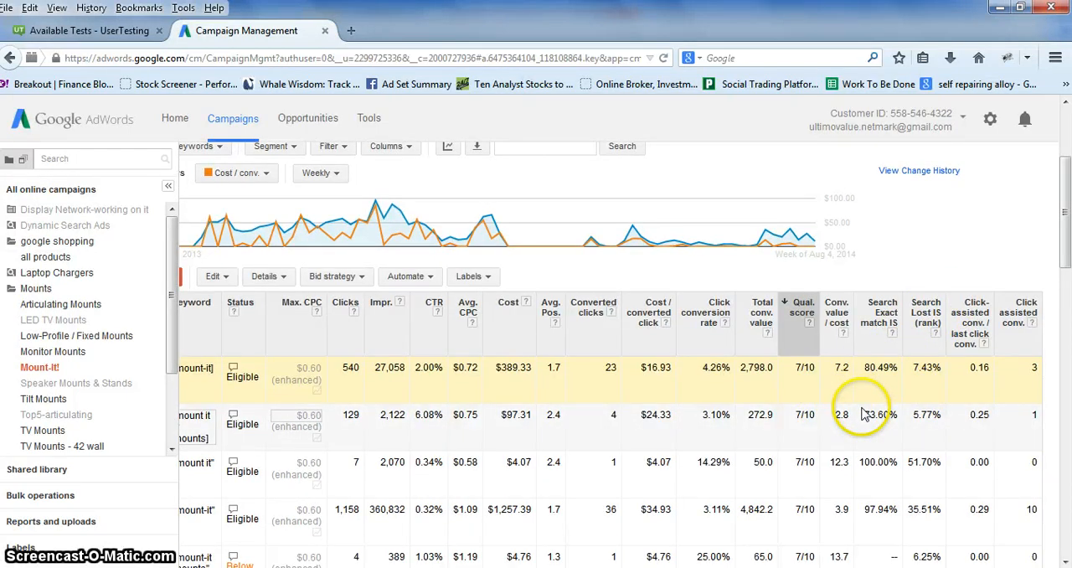
scroll(856, 408, "down", 2)
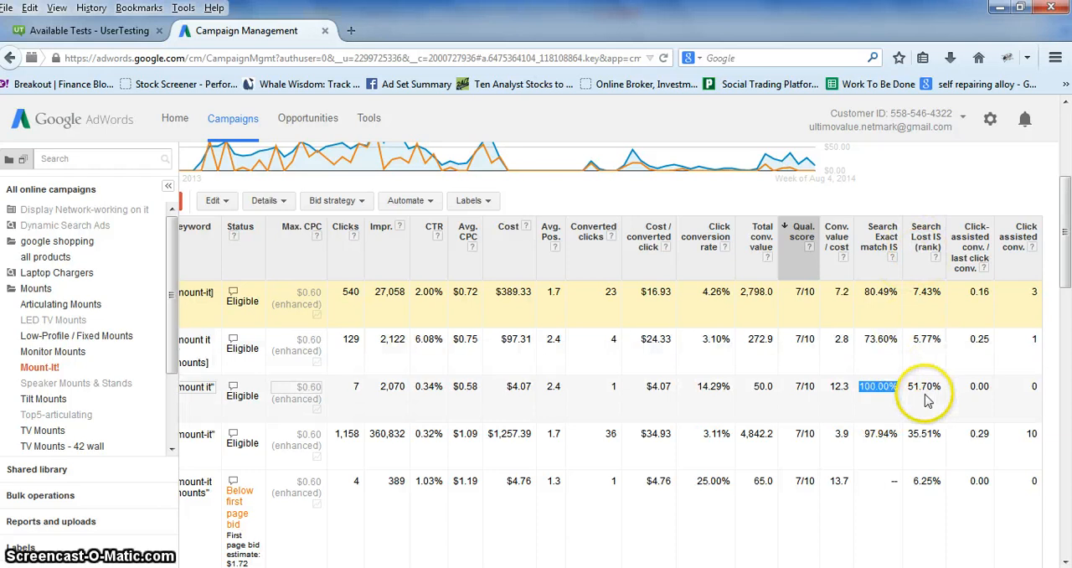
left_click_drag(909, 387, 930, 387)
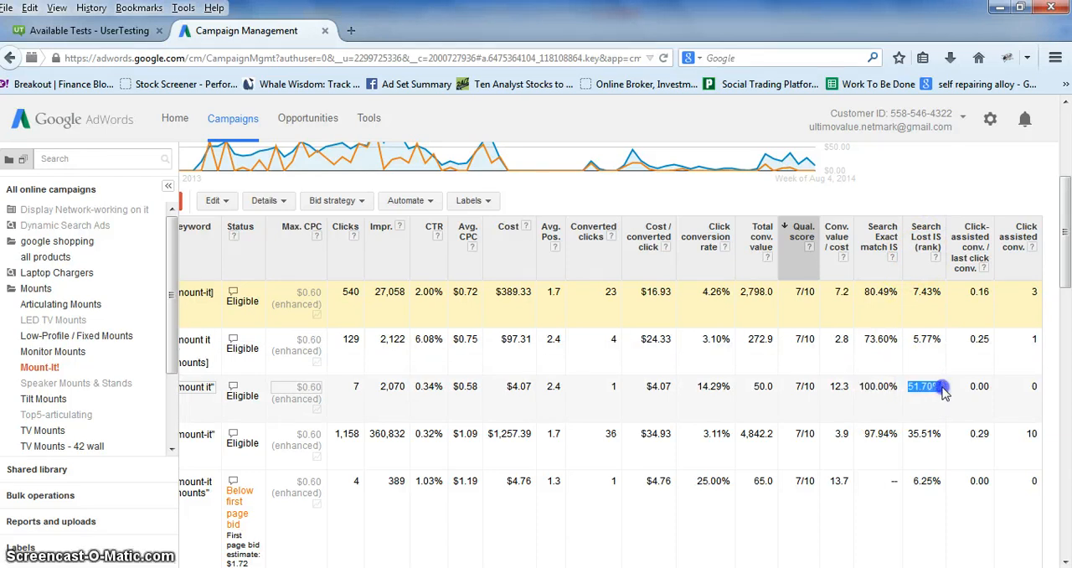
left_click_drag(907, 434, 934, 434)
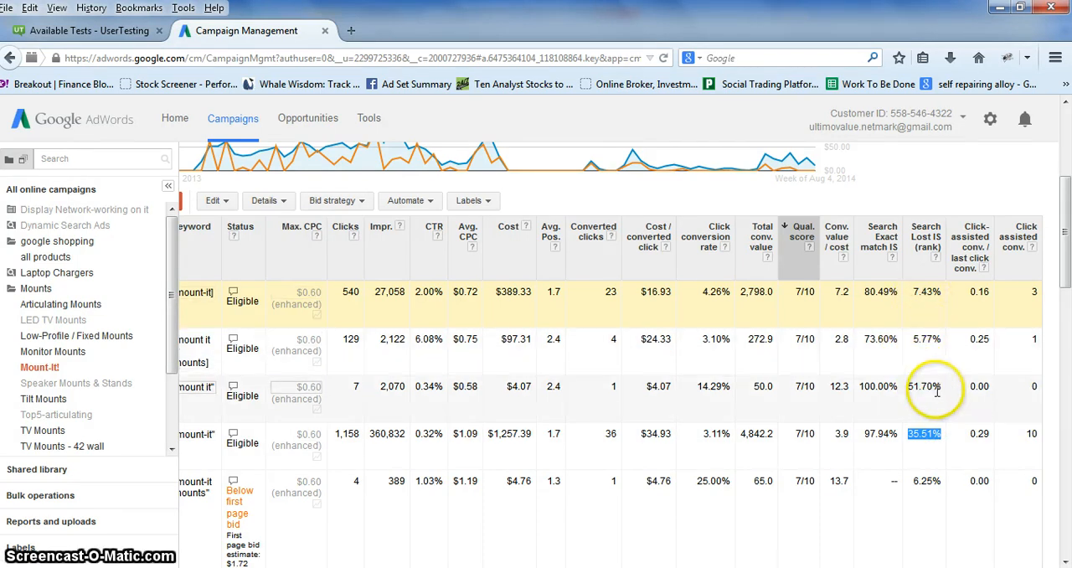
left_click_drag(938, 387, 908, 386)
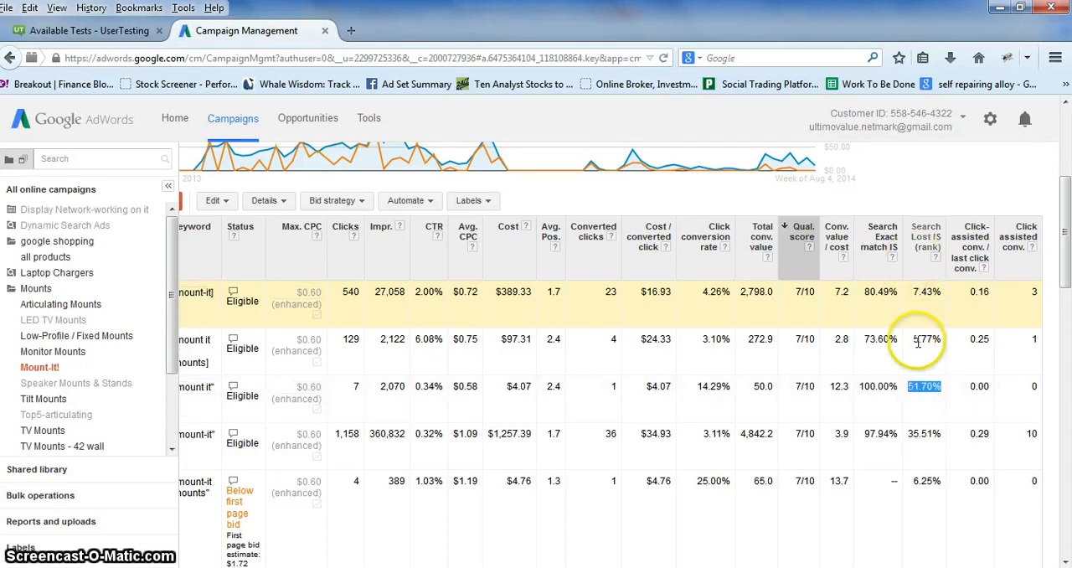
Select only the "mount it" phrase match keyword and open its search terms report.
scroll(618, 354, "left", 3)
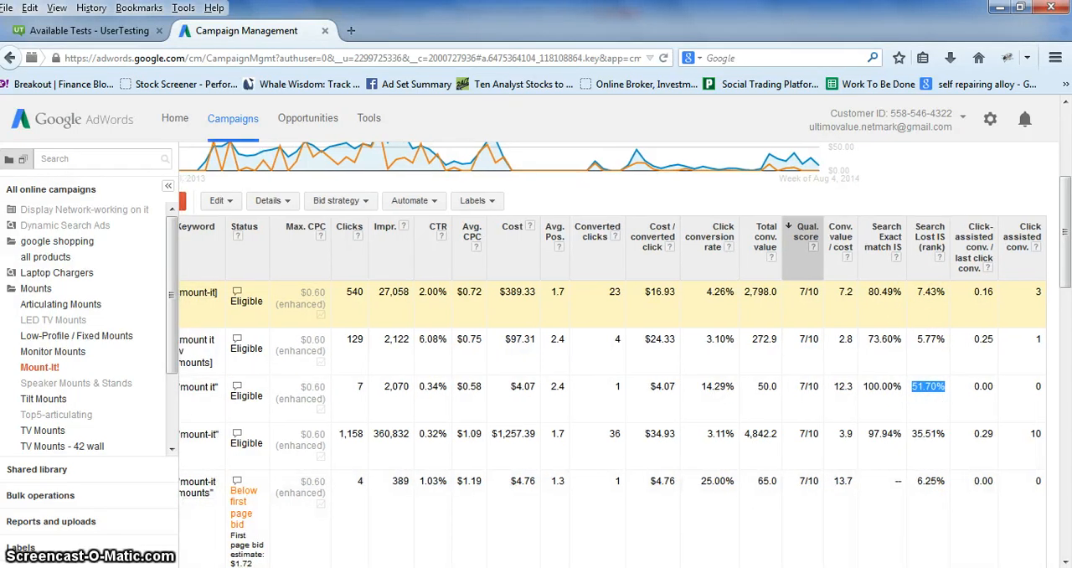
scroll(618, 355, "left", 2)
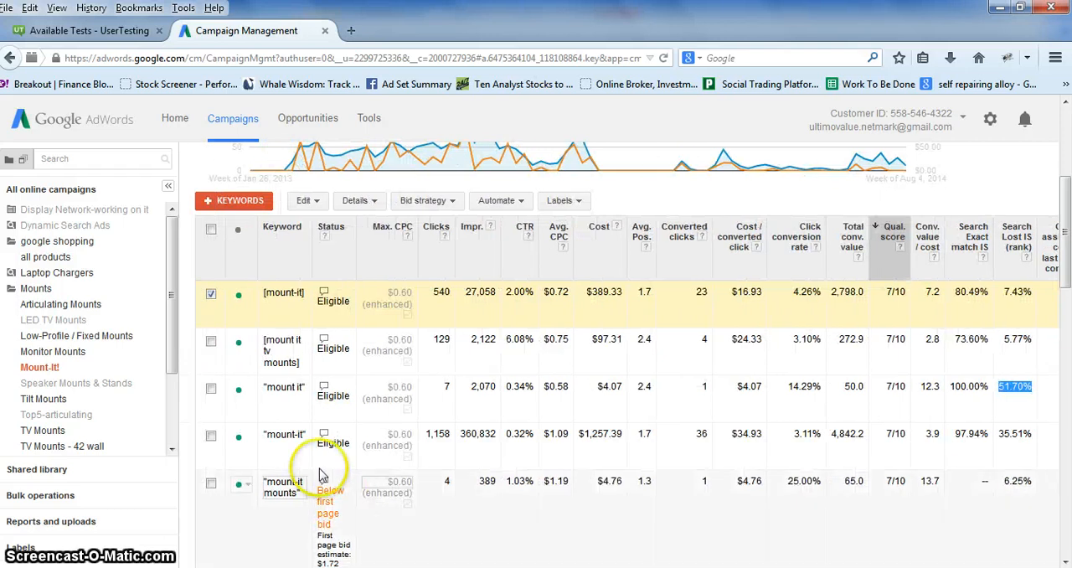
left_click(211, 296)
left_click(211, 296)
left_click(211, 388)
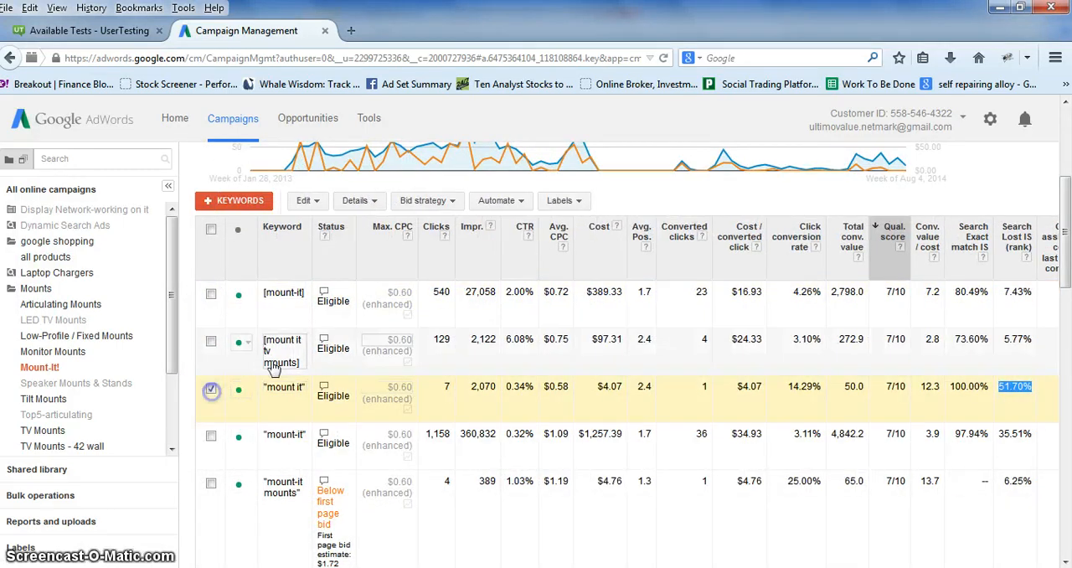
left_click(323, 204)
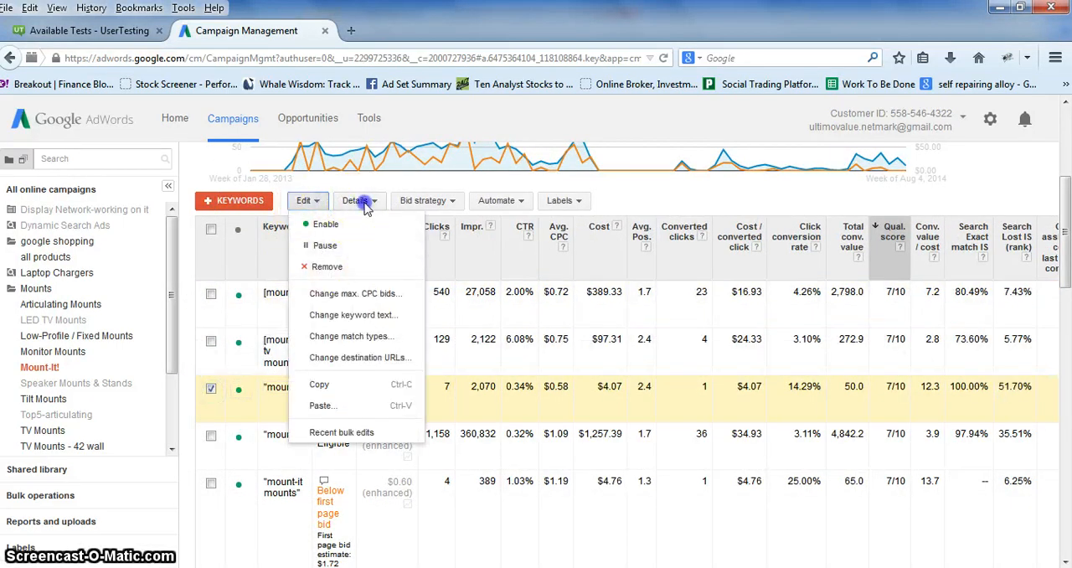
left_click(358, 201)
left_click(366, 251)
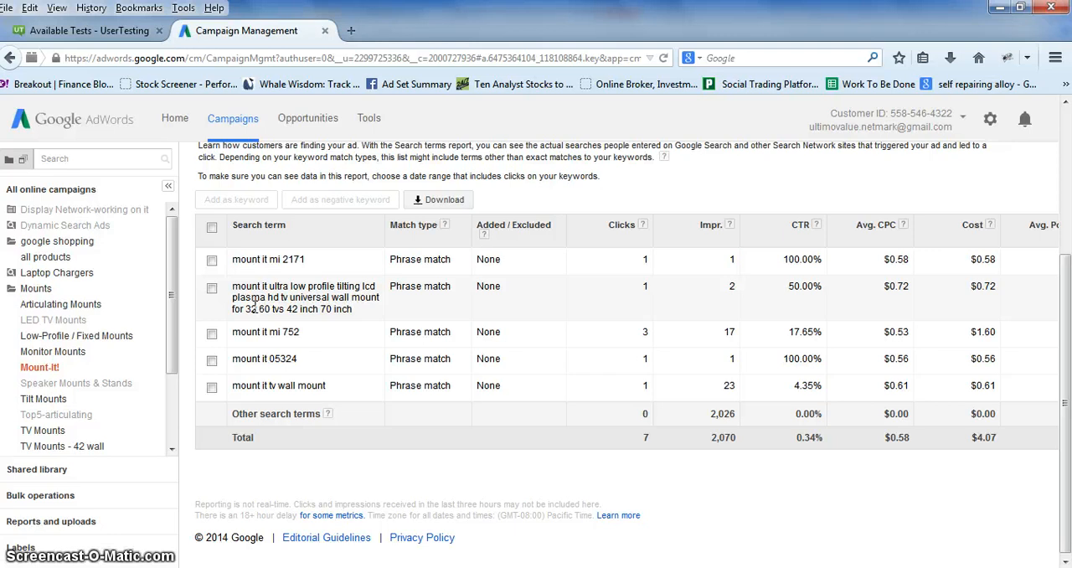
Review the search terms triggered by the "mount it" phrase keyword, noting the model numbers and product descriptions people searched for.
left_click(300, 339)
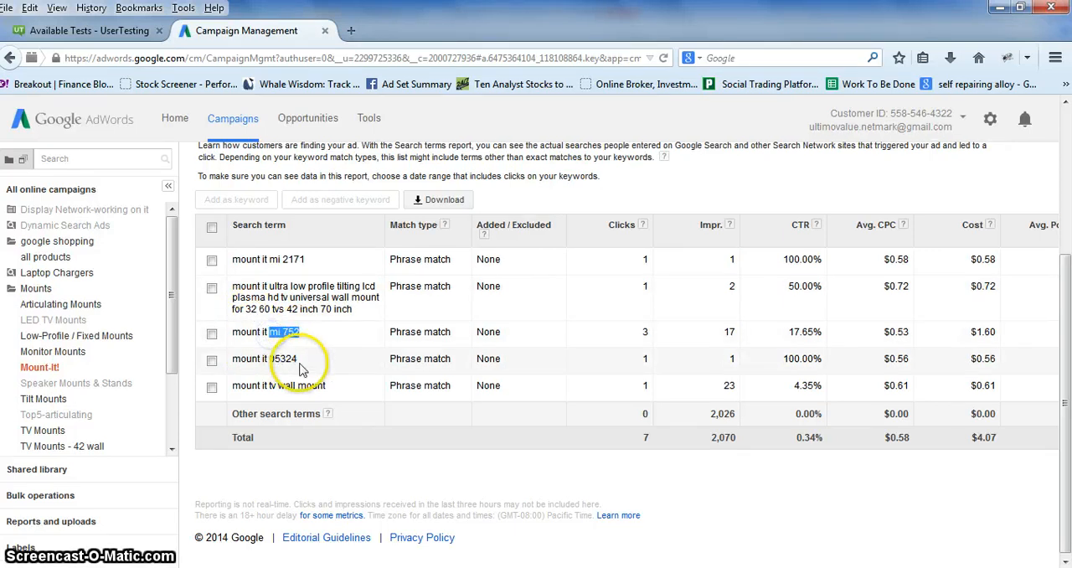
left_click_drag(297, 358, 282, 360)
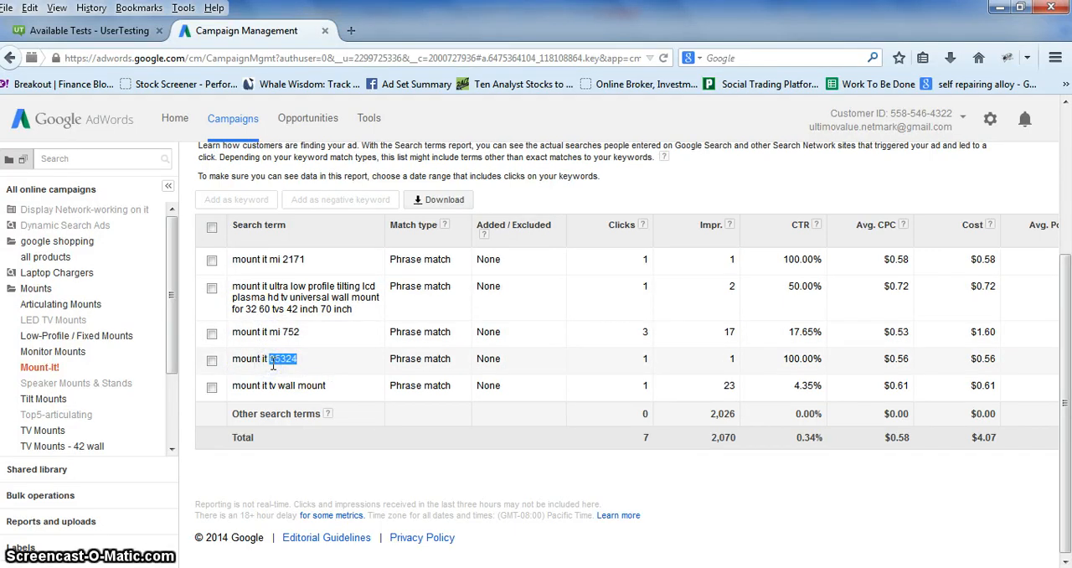
left_click(303, 387)
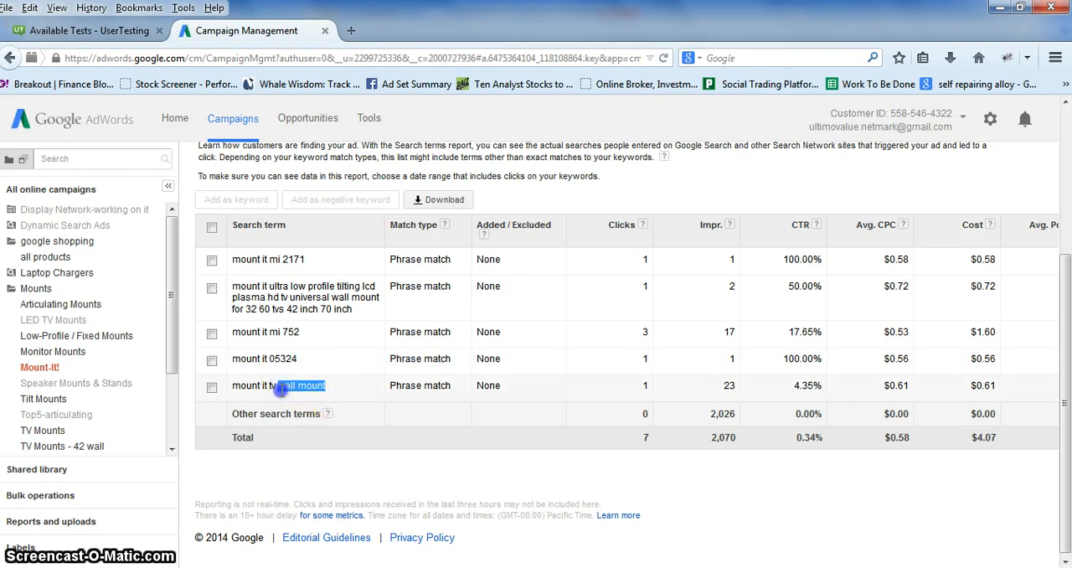
left_click_drag(268, 359, 299, 358)
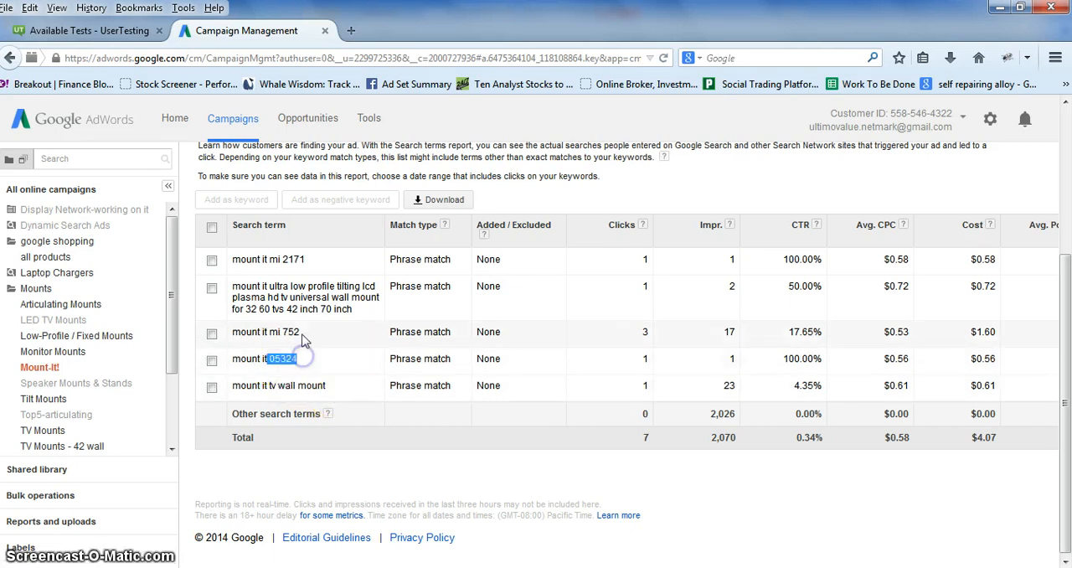
left_click(294, 259)
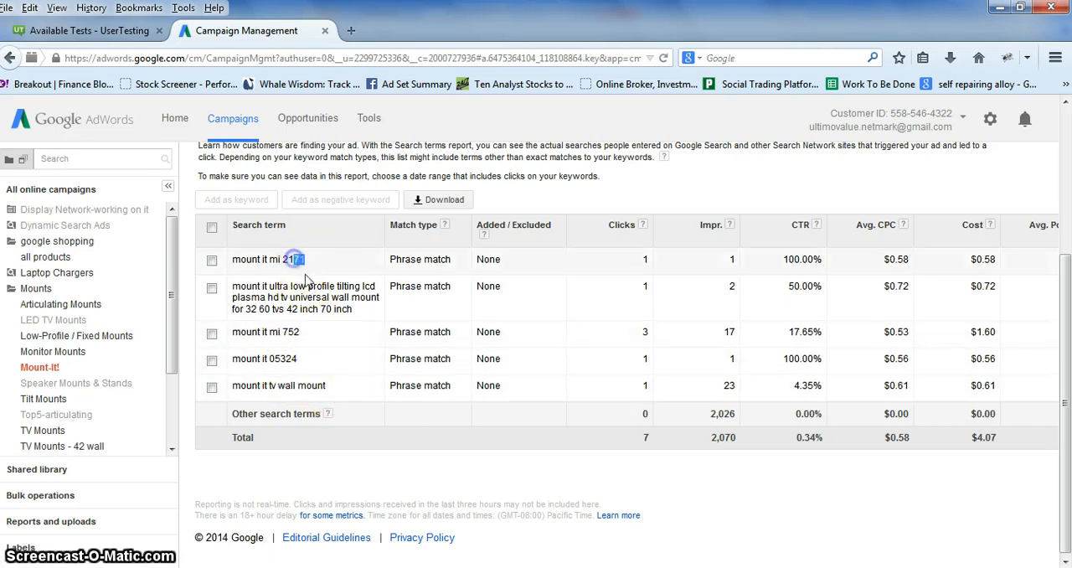
left_click_drag(356, 309, 232, 288)
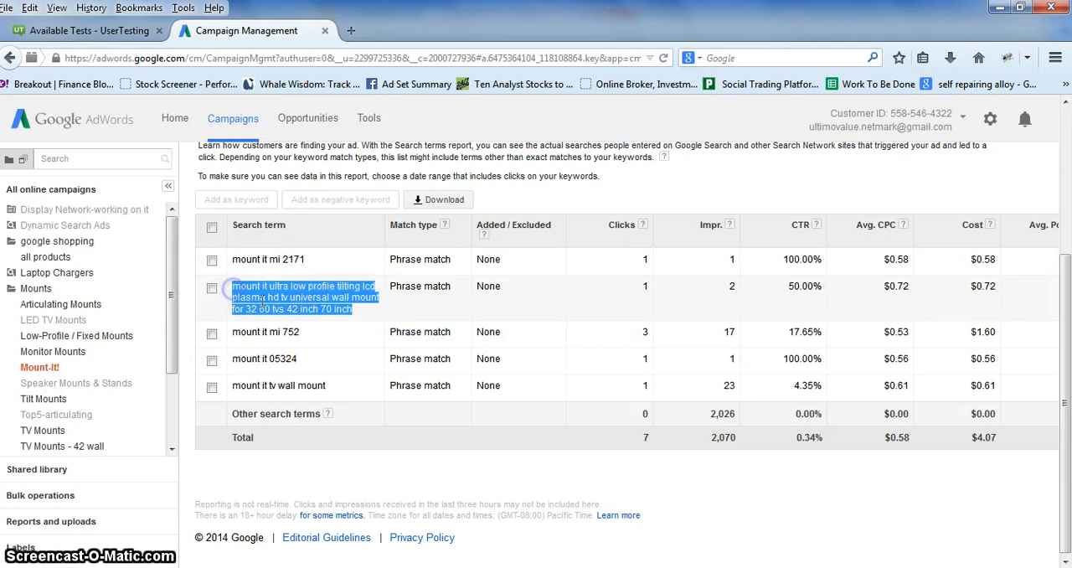
left_click(276, 303)
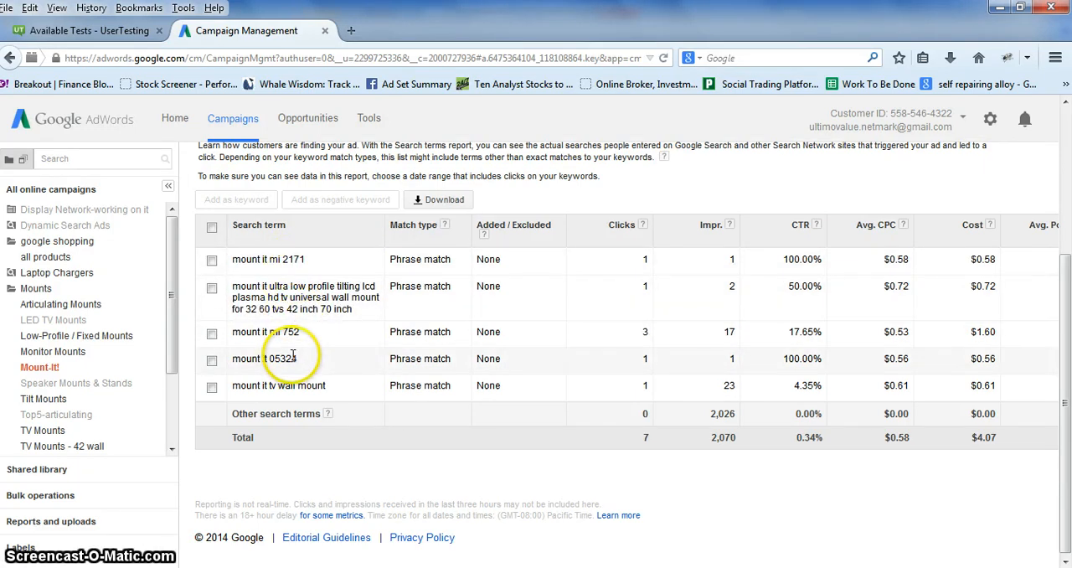
scroll(293, 356, "up", 2)
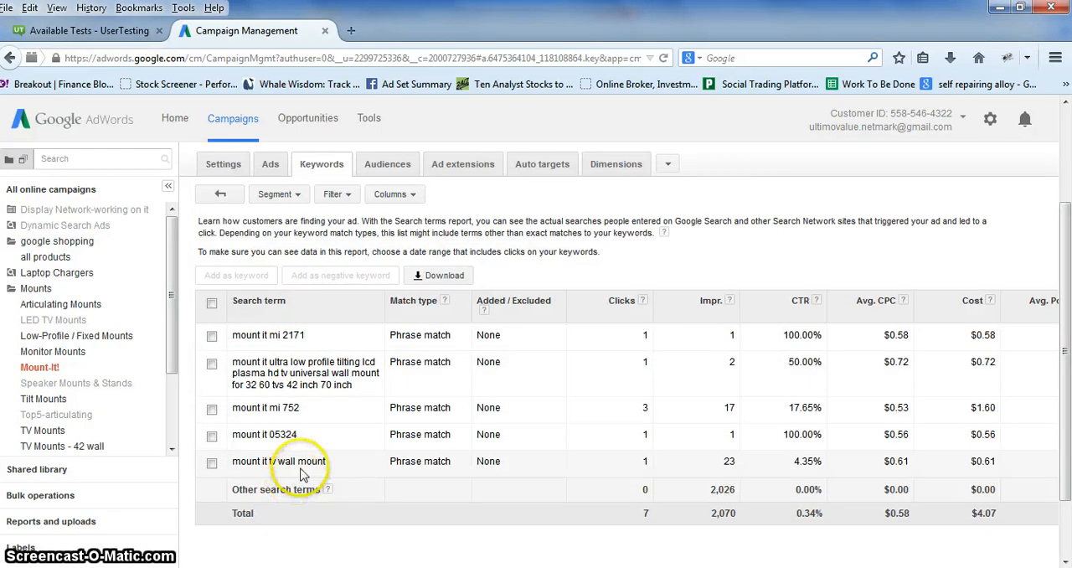
left_click_drag(330, 466, 254, 469)
left_click(234, 471)
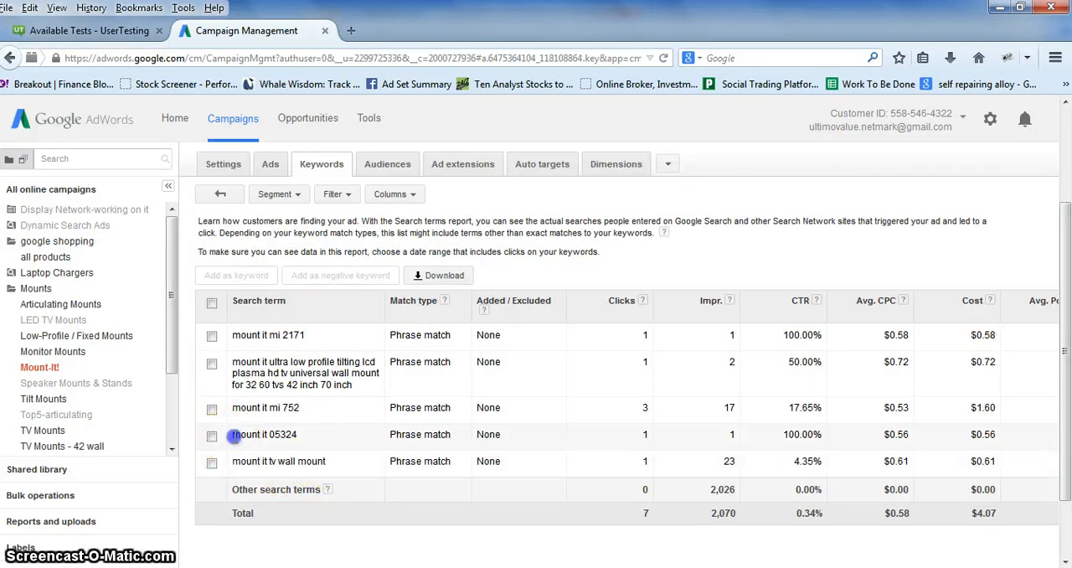
scroll(324, 415, "down", 2)
scroll(323, 417, "up", 2)
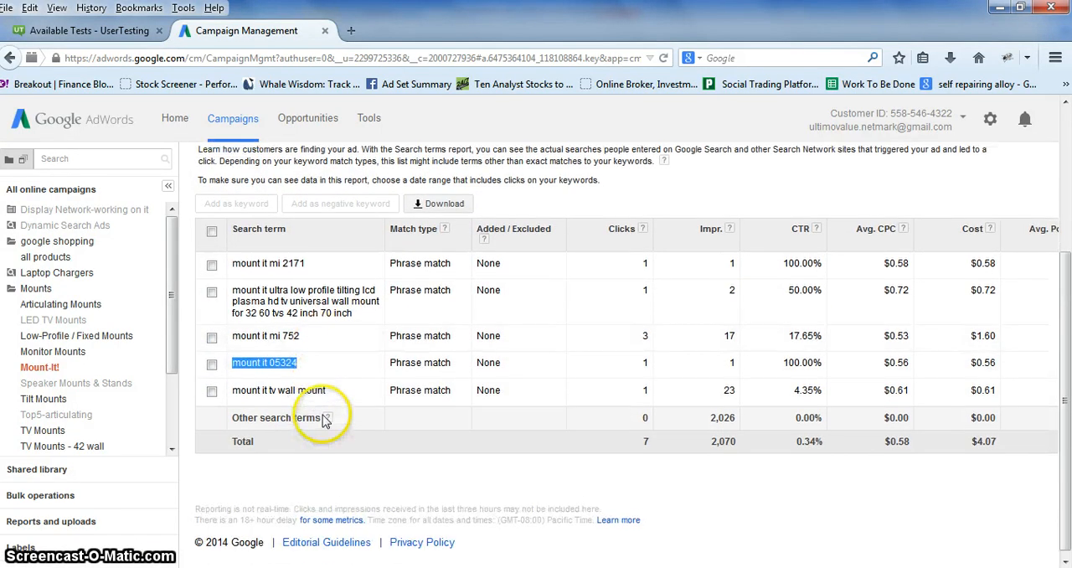
Return to the keyword list, deselect the "mount it" phrase match keyword and set its status to Paused.
left_click(221, 191)
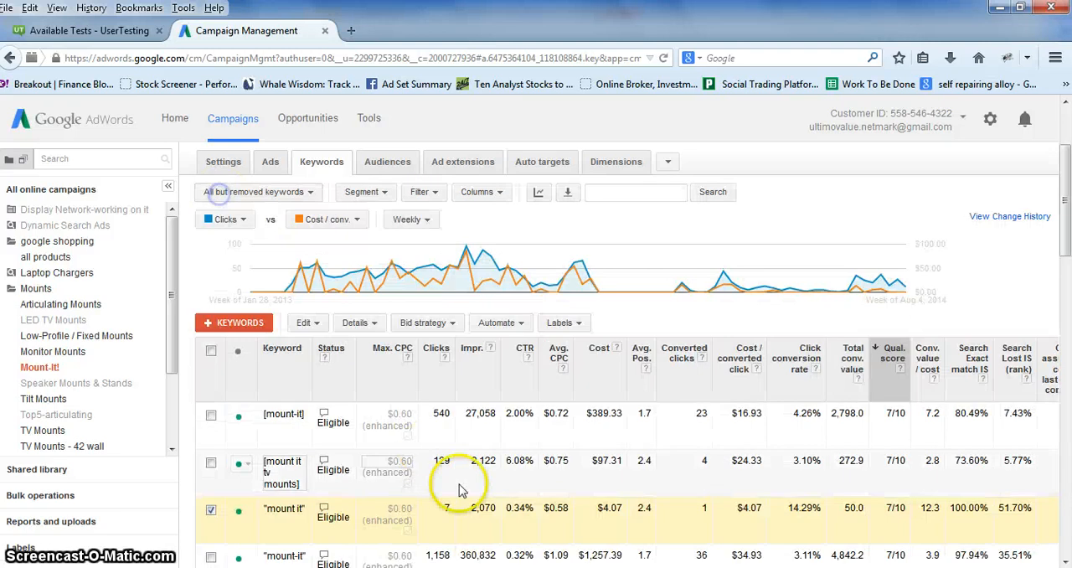
scroll(391, 471, "down", 2)
scroll(390, 466, "down", 1)
left_click(212, 436)
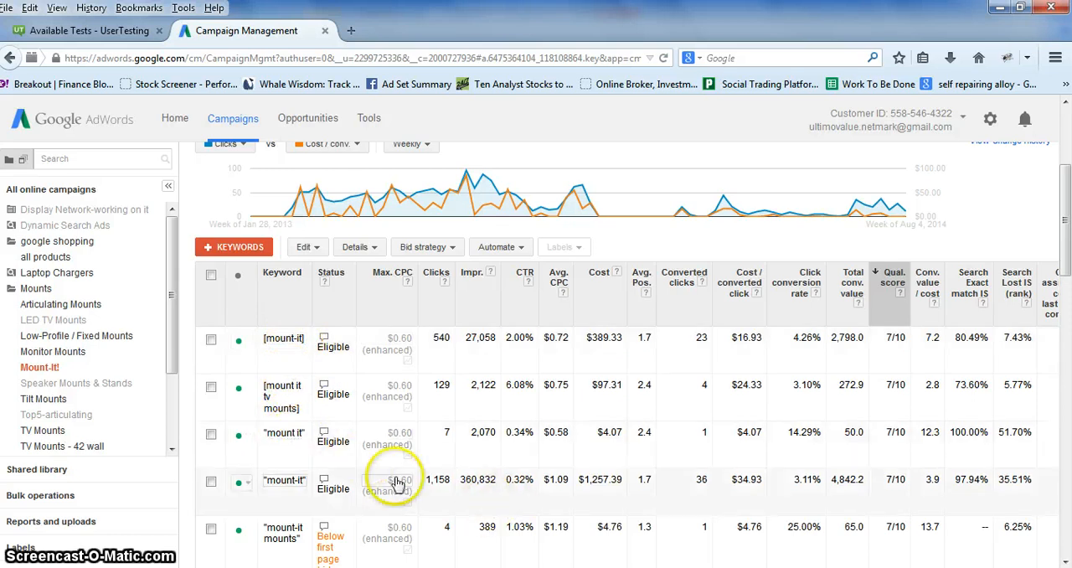
left_click(249, 442)
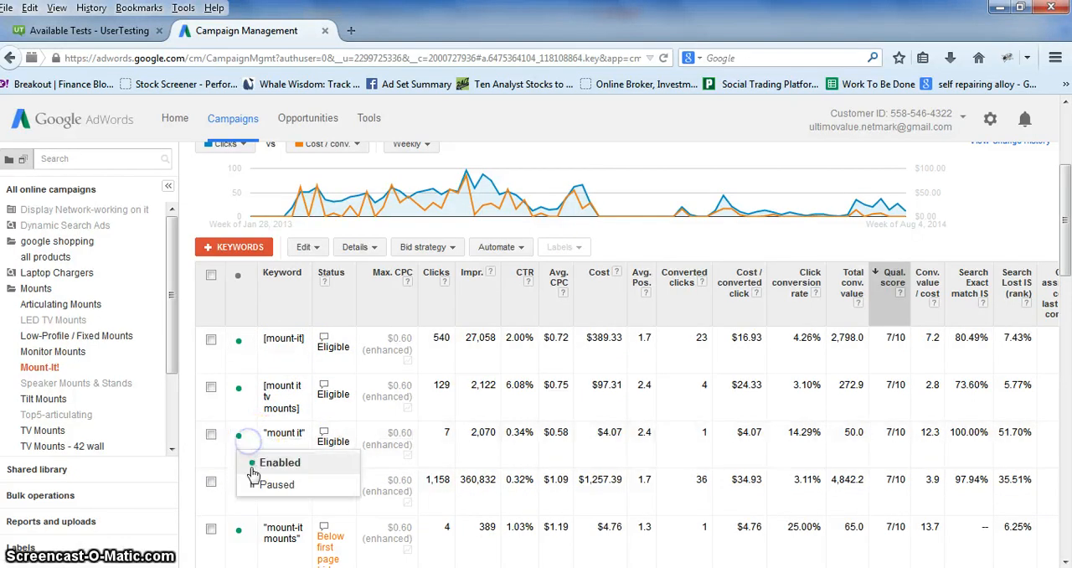
left_click(256, 483)
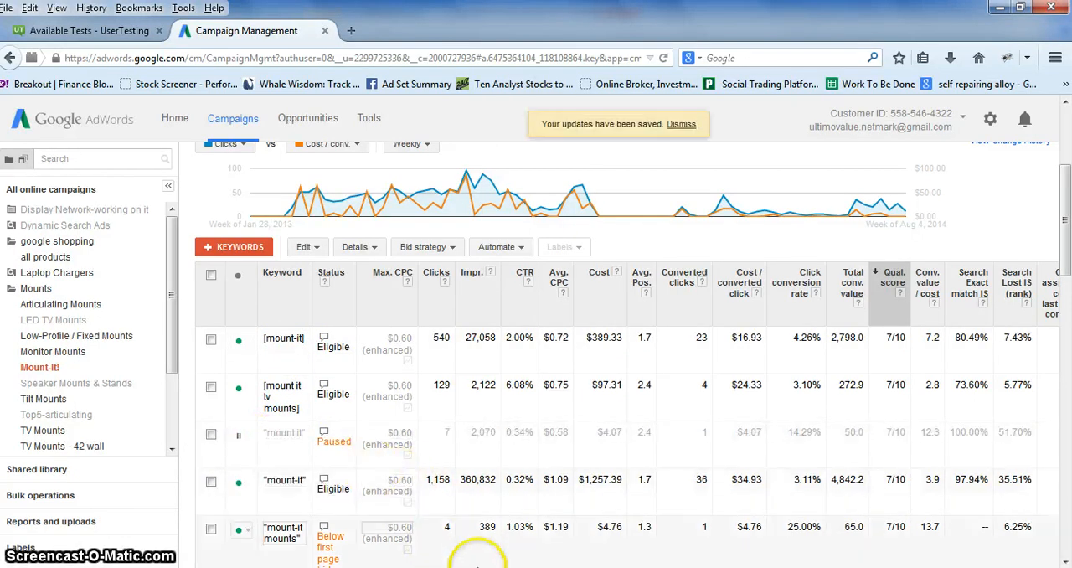
Review the cost, average position and converted clicks of the paused "mount it" keyword alongside the other keywords.
left_click_drag(481, 567, 560, 567)
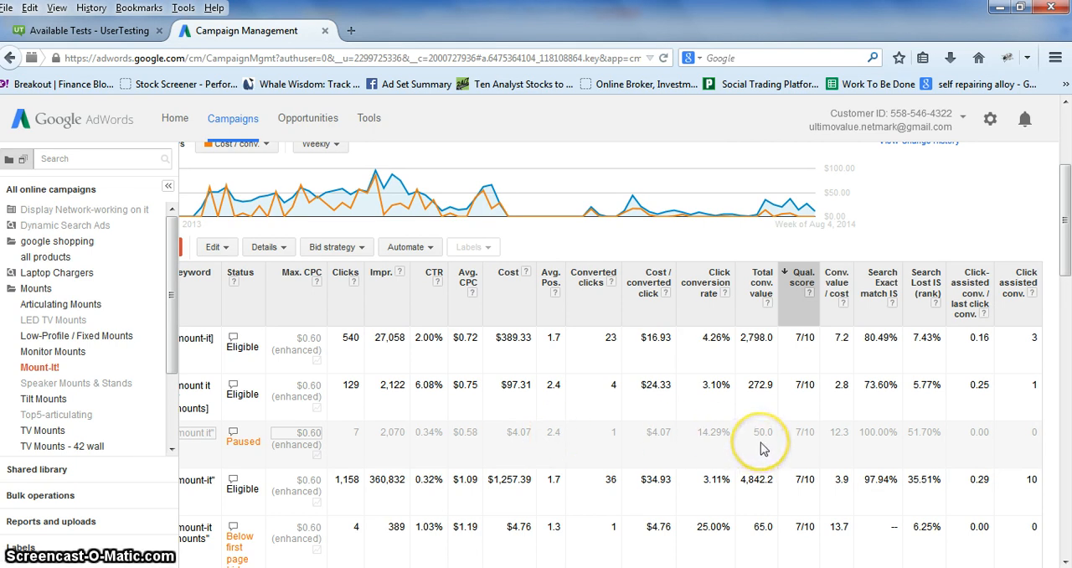
left_click(509, 434)
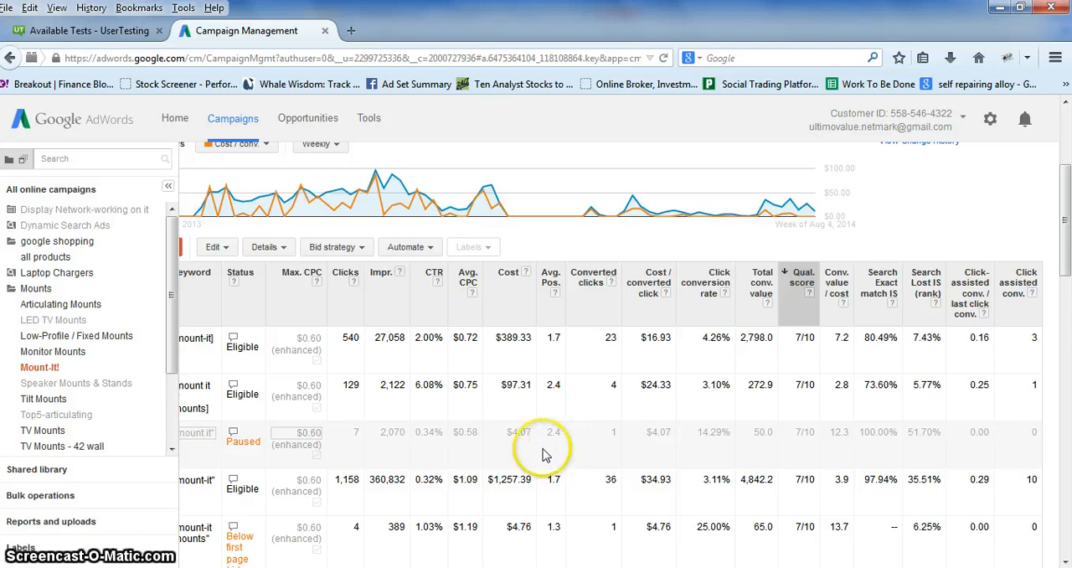
left_click(620, 441)
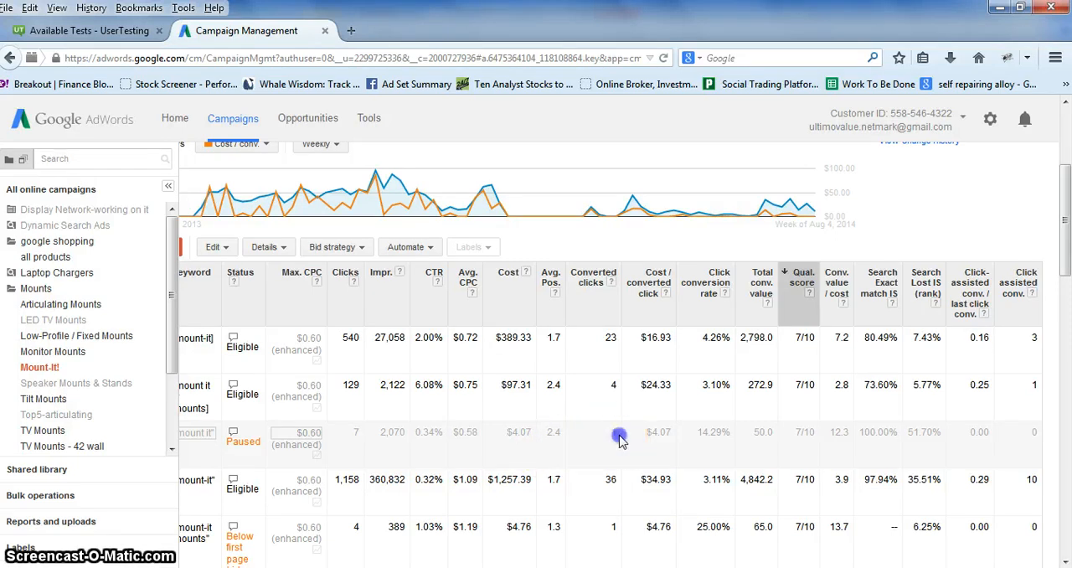
left_click_drag(1063, 232, 1066, 202)
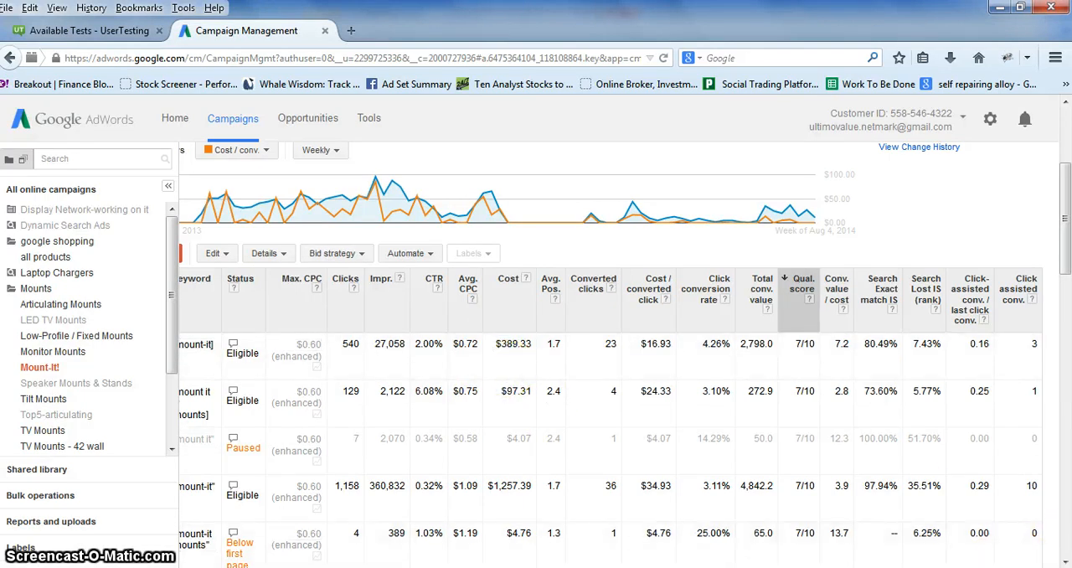
Check the remaining keywords' impression share for weak performers and set the "mi-" phrase match keyword to Paused.
scroll(881, 455, "down", 4)
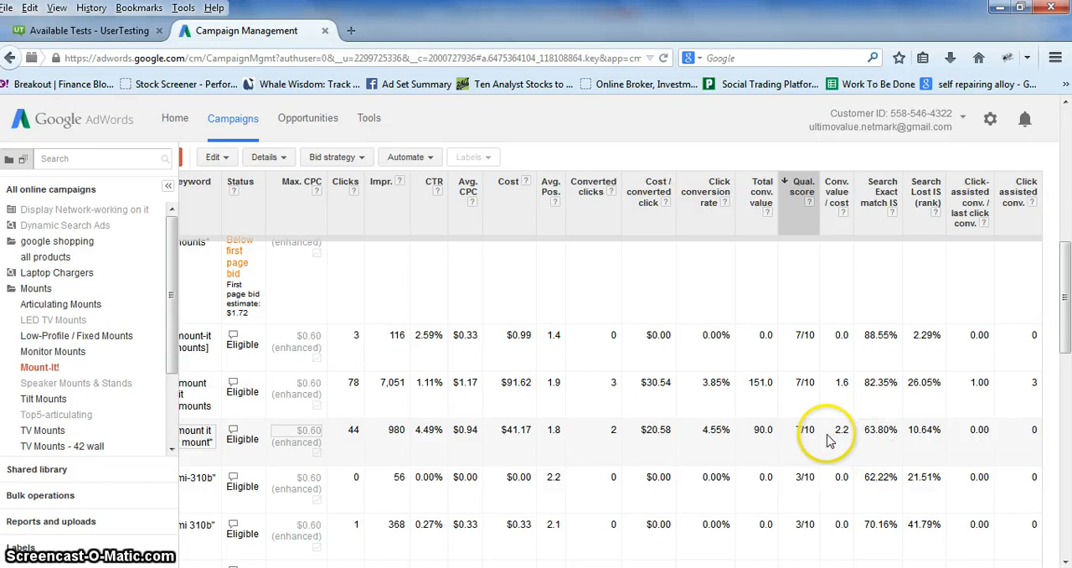
scroll(828, 444, "down", 1)
scroll(842, 496, "down", 3)
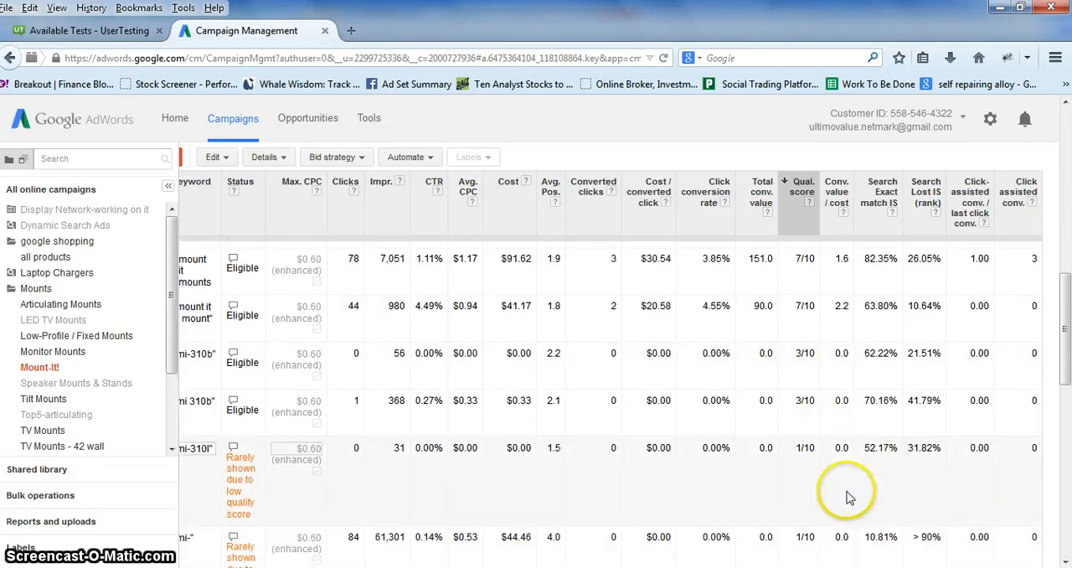
scroll(850, 469, "down", 1)
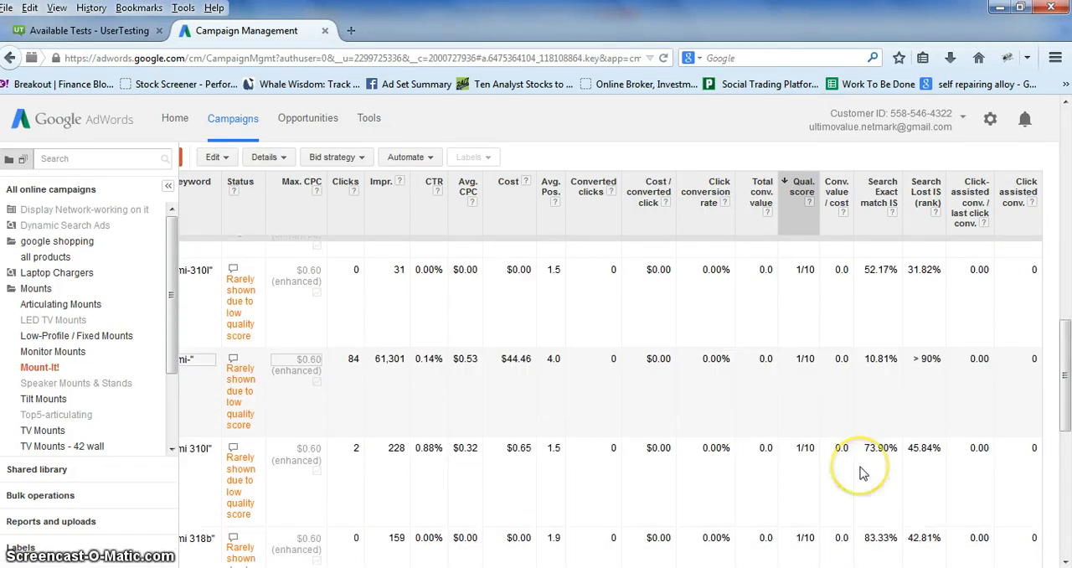
scroll(863, 474, "down", 1)
scroll(869, 423, "up", 1)
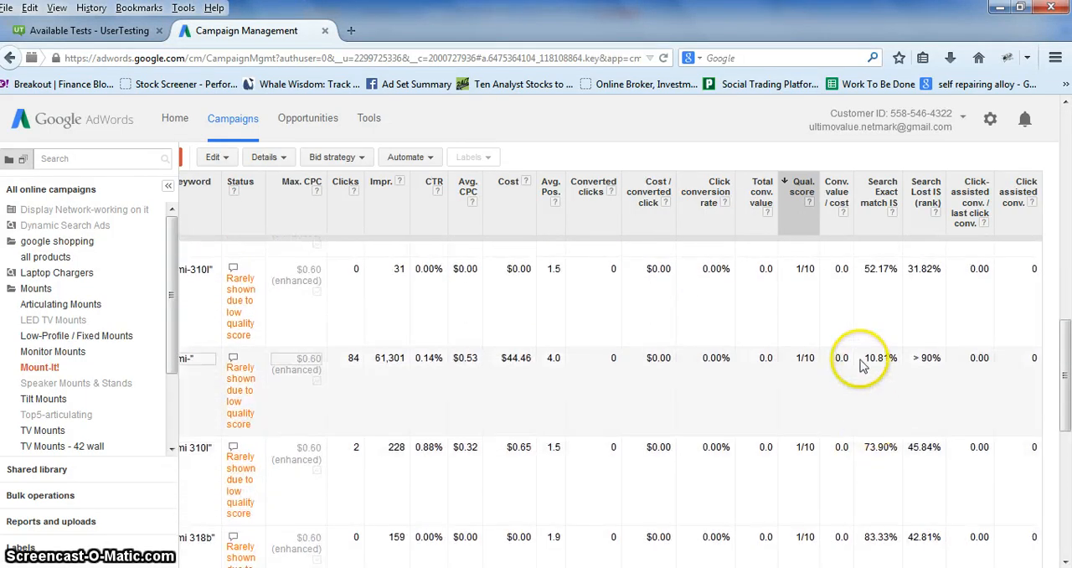
left_click_drag(861, 358, 904, 369)
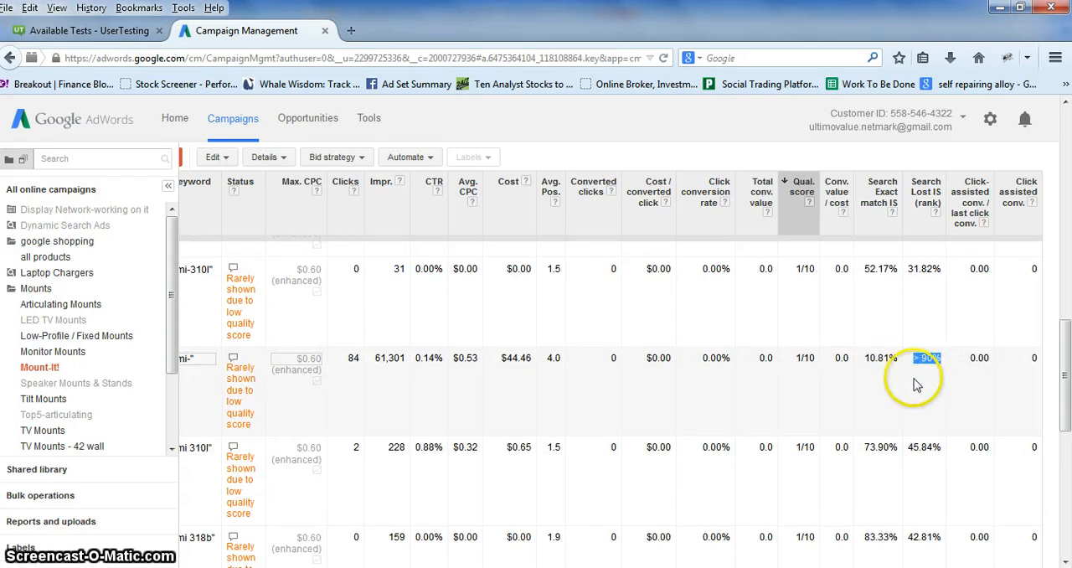
left_click_drag(524, 567, 474, 567)
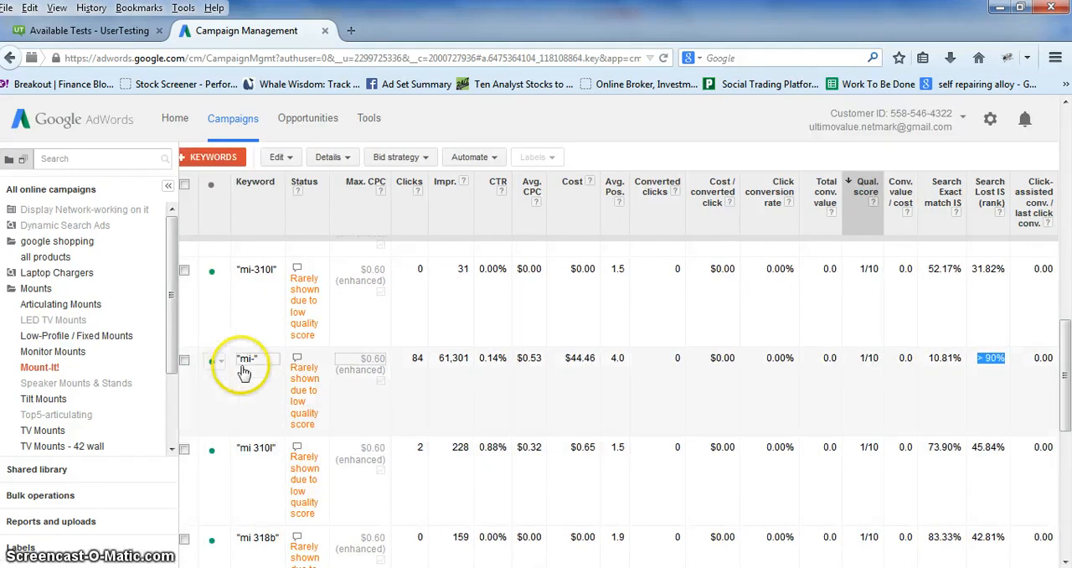
left_click(216, 362)
left_click(236, 410)
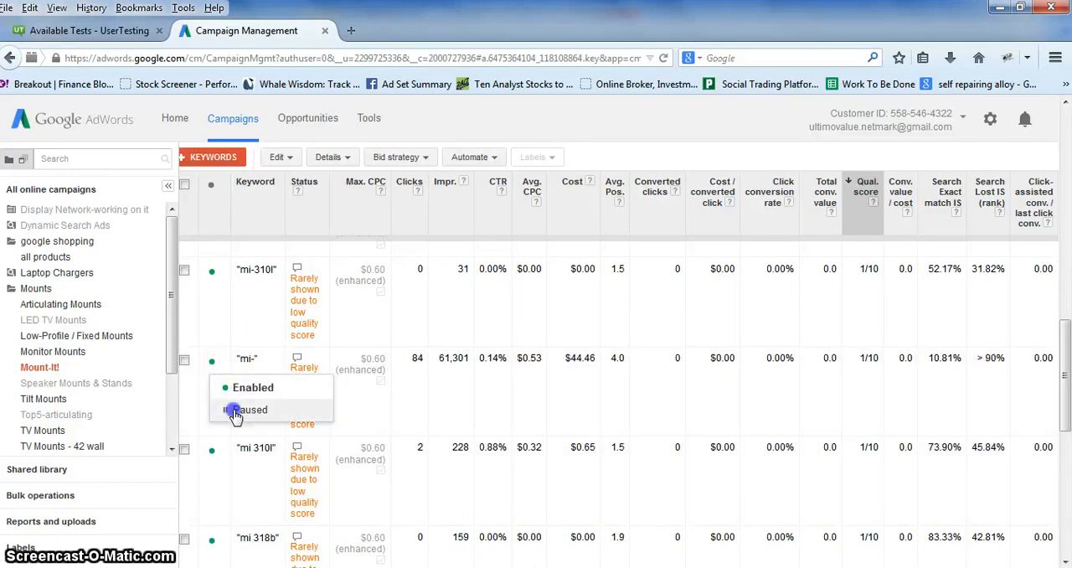
left_click_drag(670, 567, 731, 567)
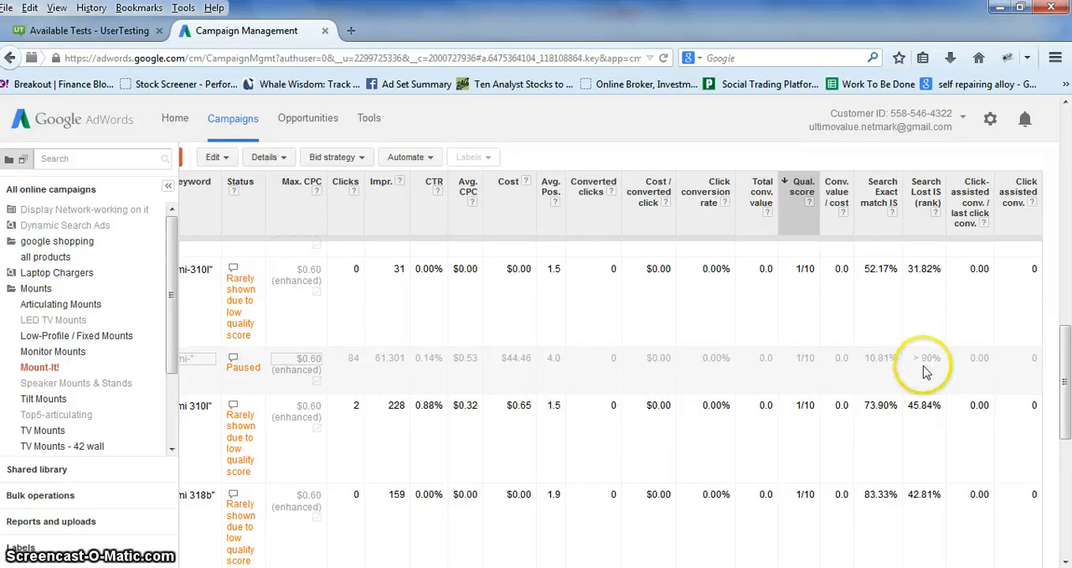
Leave the Mount-It! ad group and open the keywords of the Articulating Mounts ad group in the Mounts campaign.
left_click_drag(1061, 378, 1057, 220)
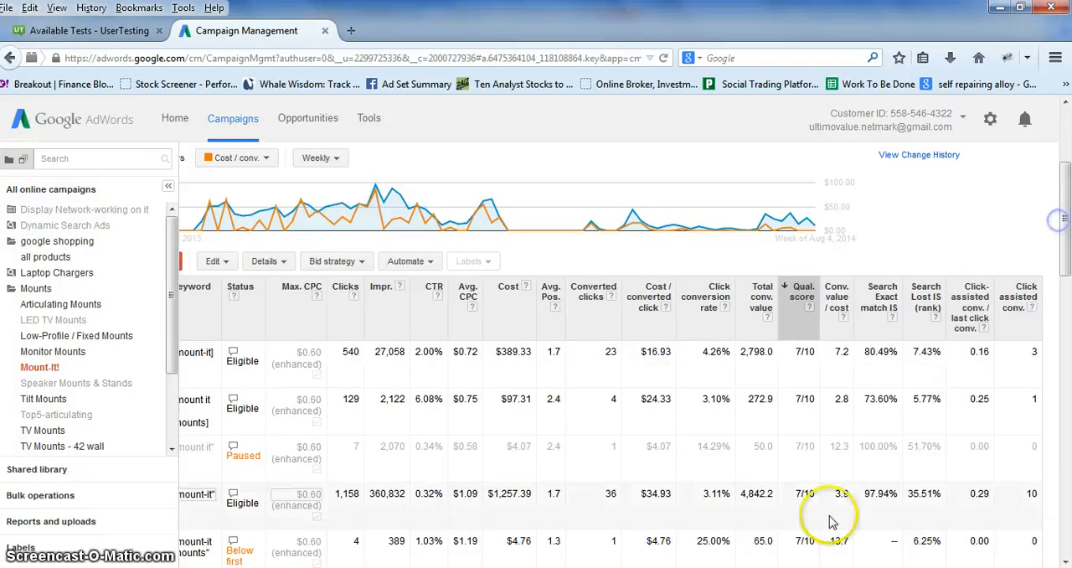
left_click_drag(591, 567, 447, 548)
scroll(292, 337, "up", 2)
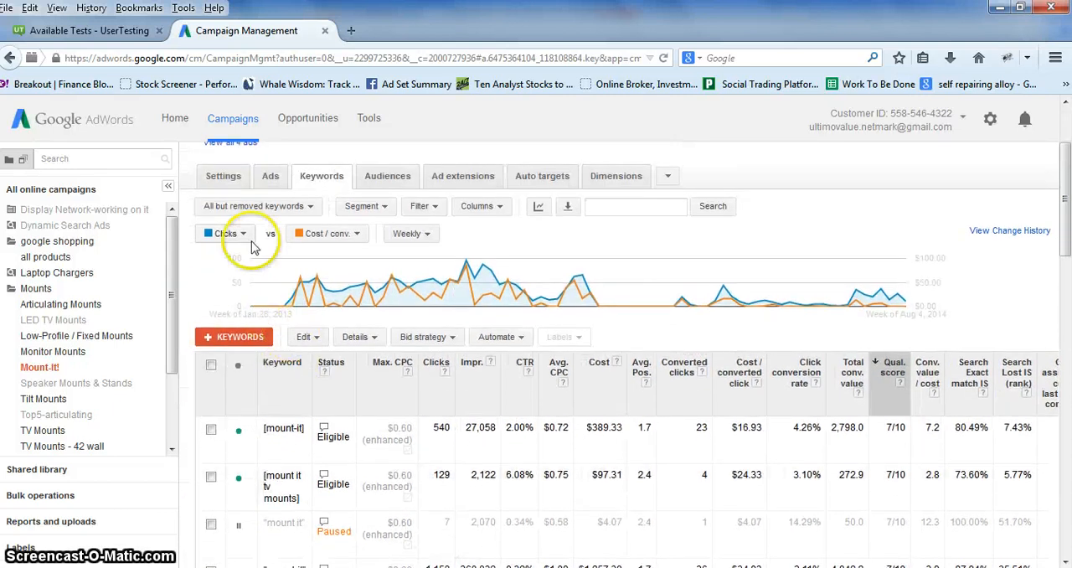
scroll(254, 252, "up", 3)
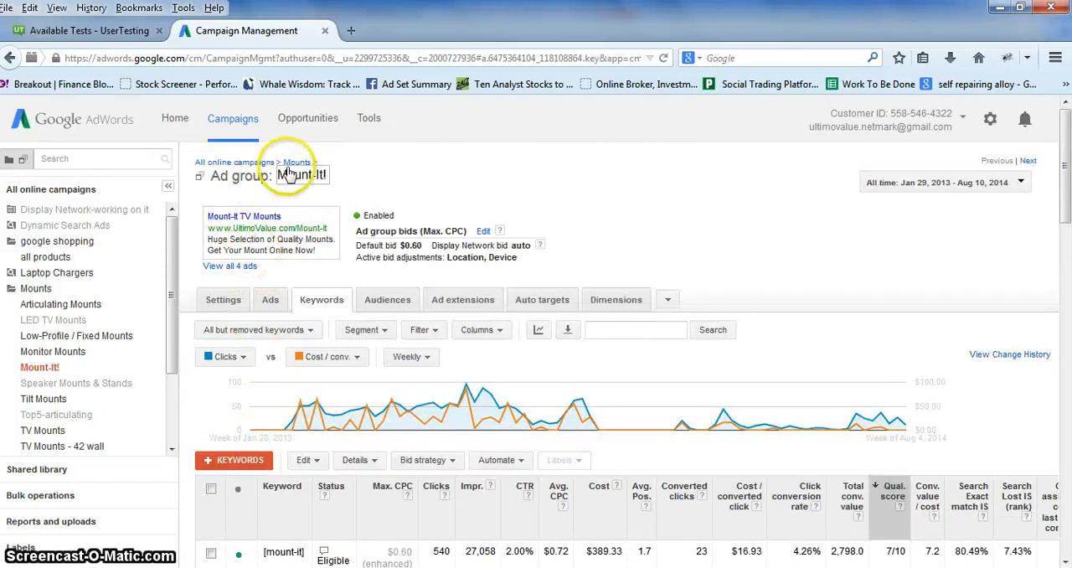
left_click(239, 162)
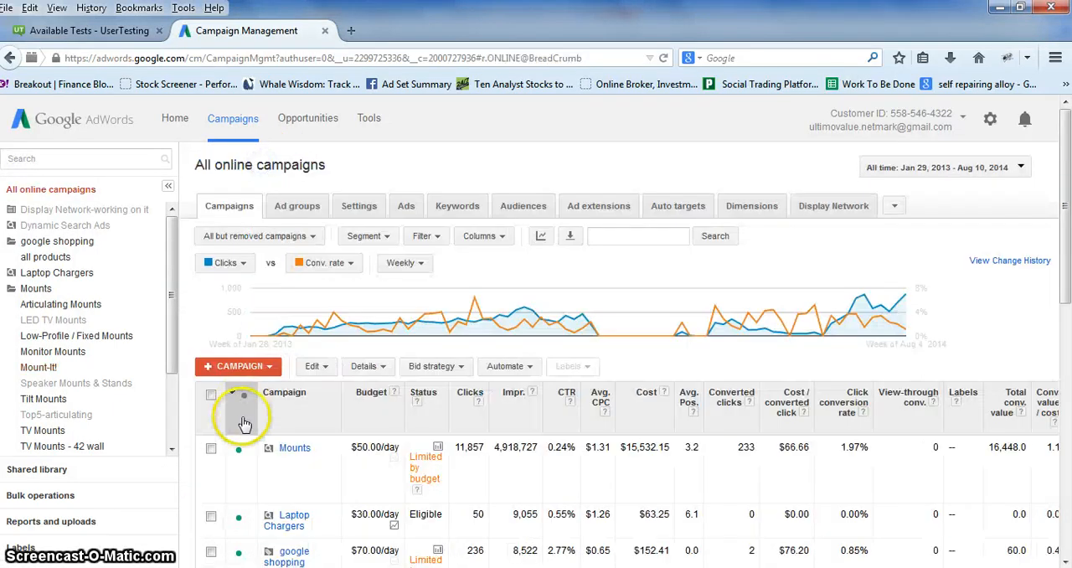
scroll(244, 423, "down", 3)
left_click(289, 299)
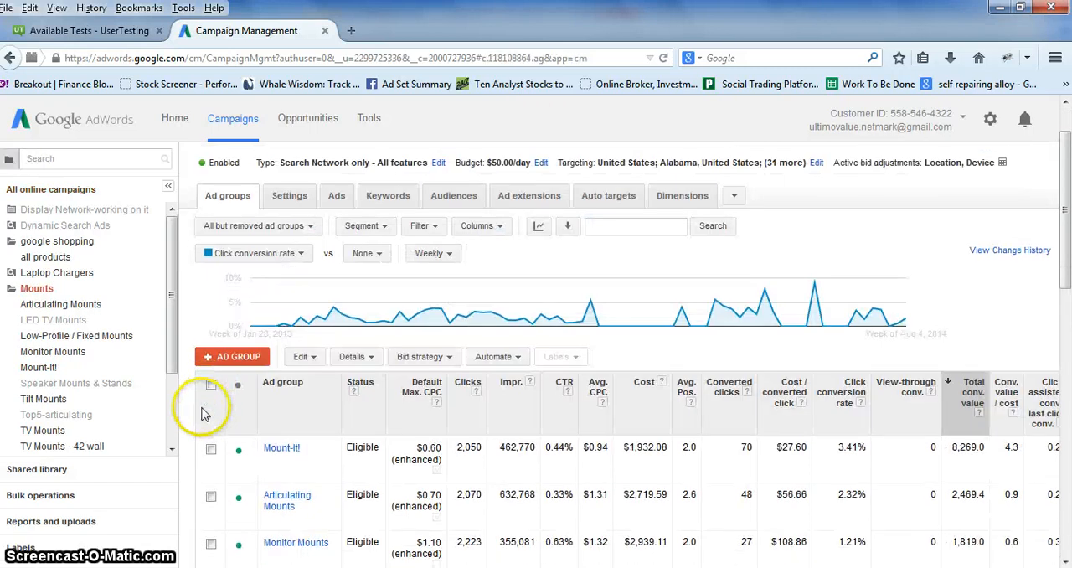
scroll(204, 413, "down", 3)
left_click(283, 355)
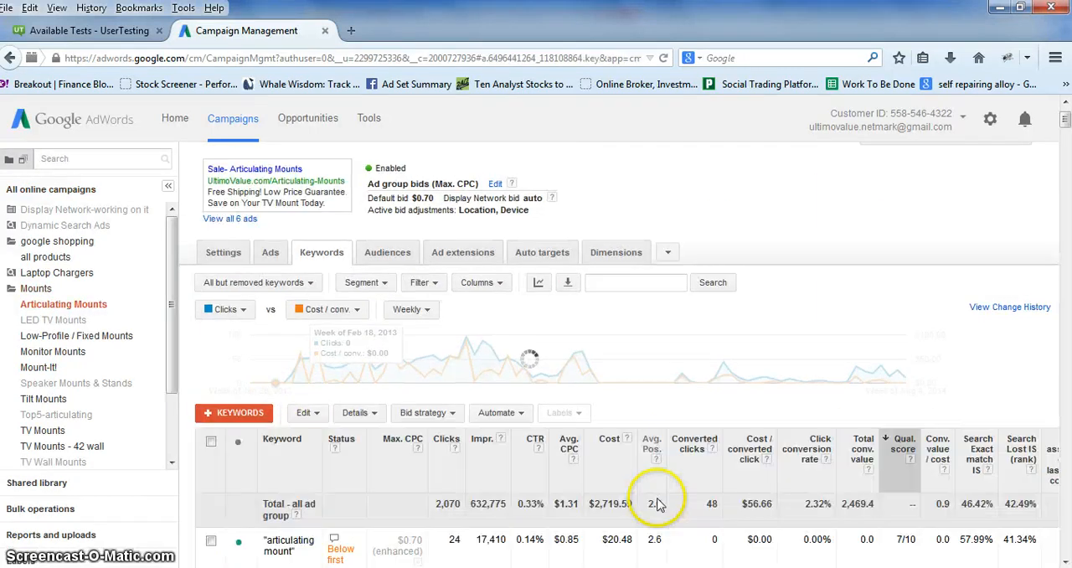
Examine the search exact match impression share and the share lost to rank for the "articulating mount" keyword.
left_click_drag(721, 567, 846, 567)
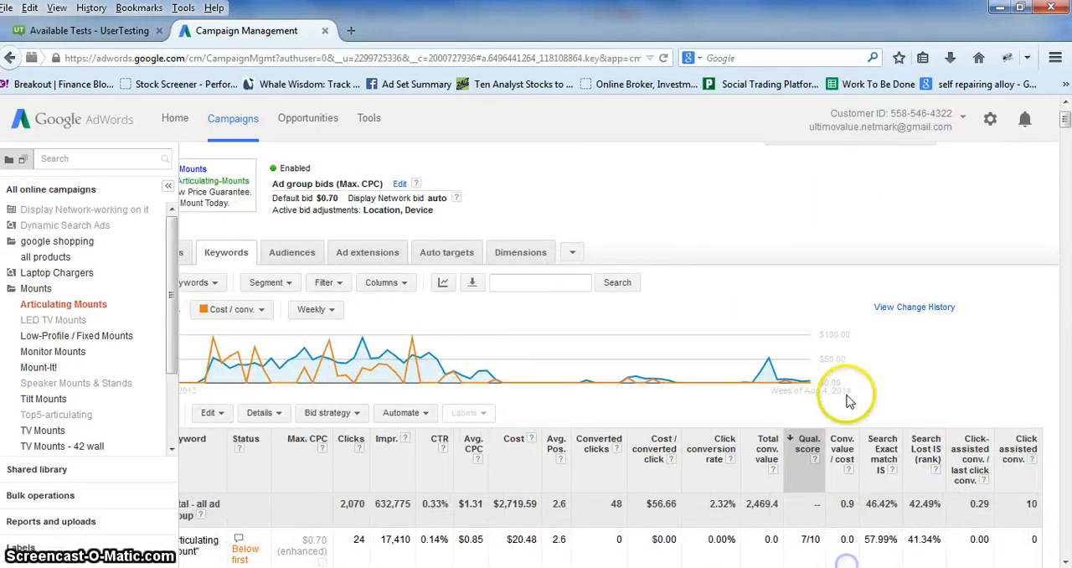
scroll(848, 400, "down", 5)
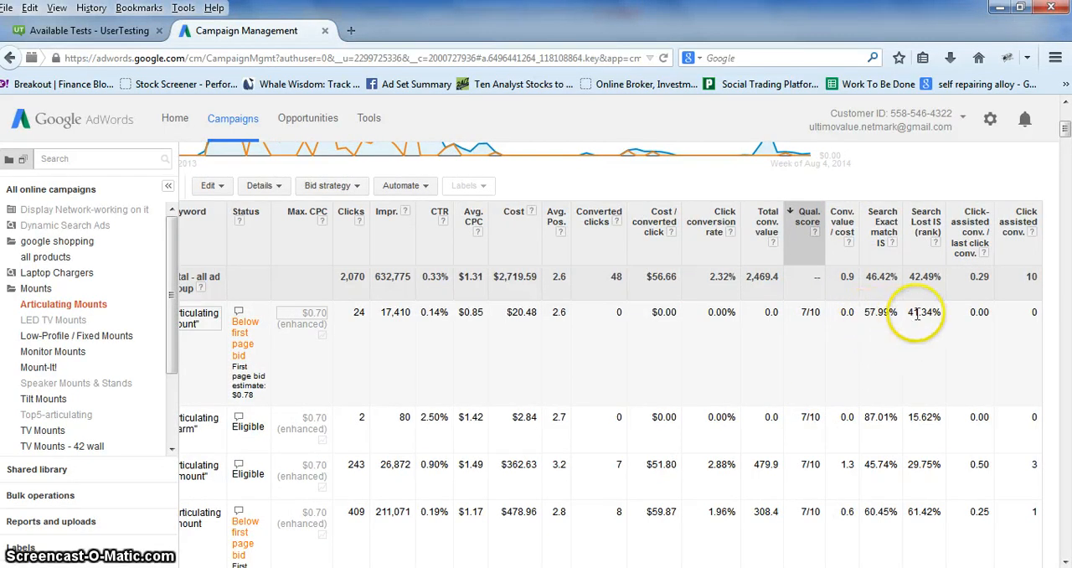
scroll(907, 382, "up", 1)
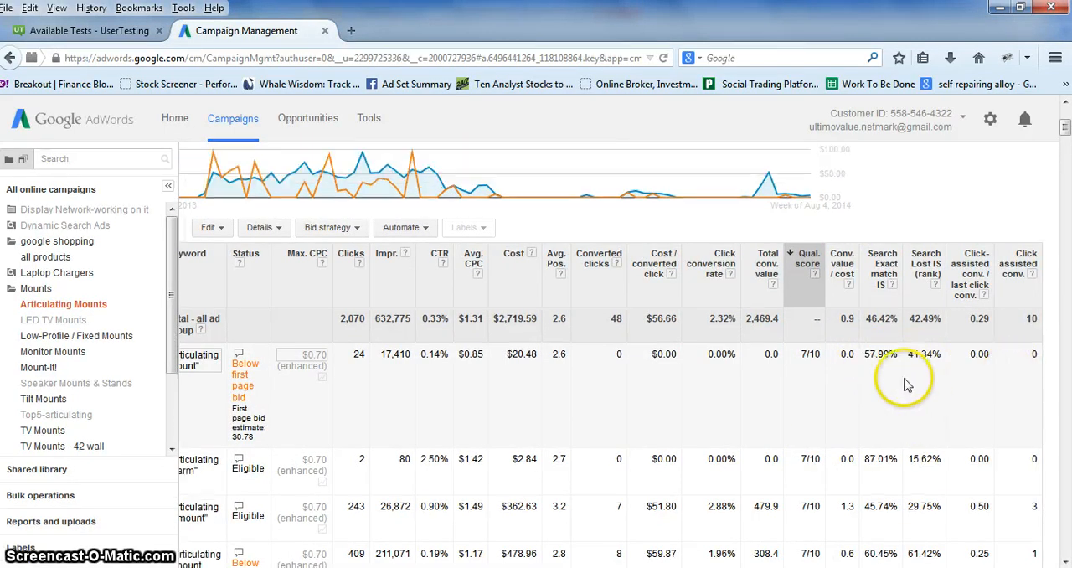
scroll(906, 384, "up", 1)
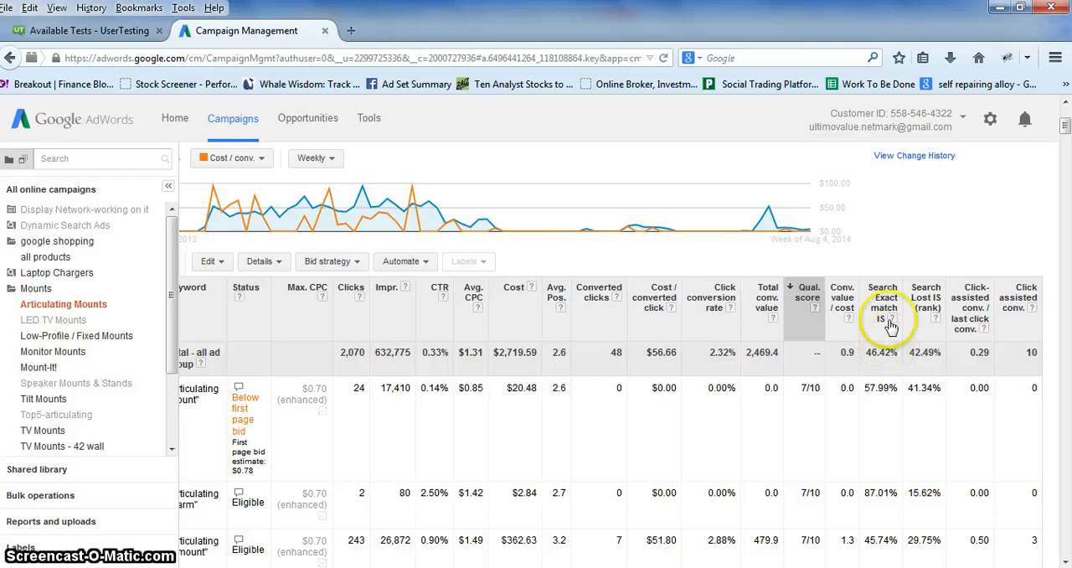
left_click(866, 389)
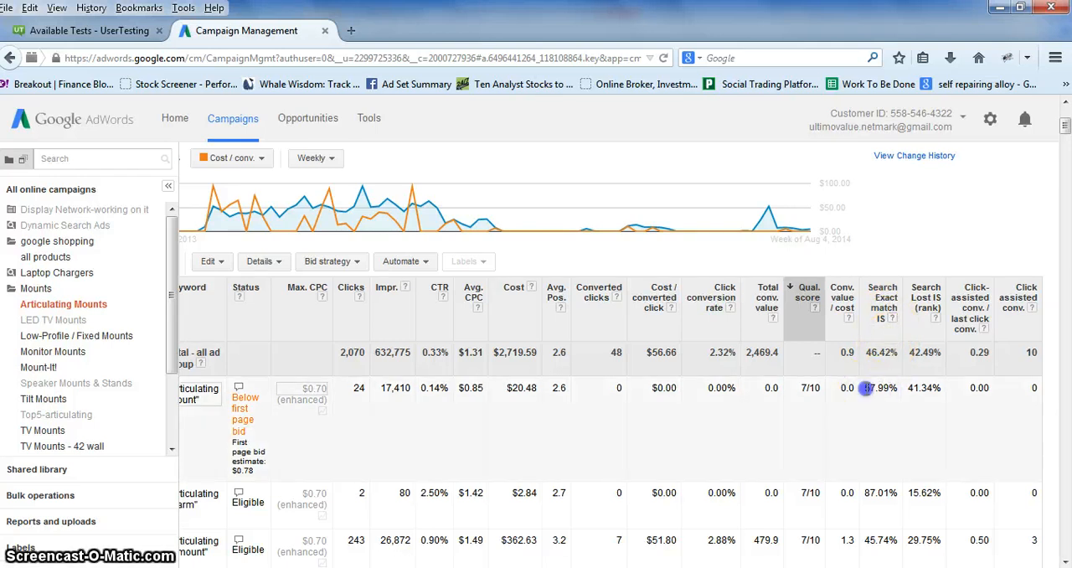
left_click(918, 387)
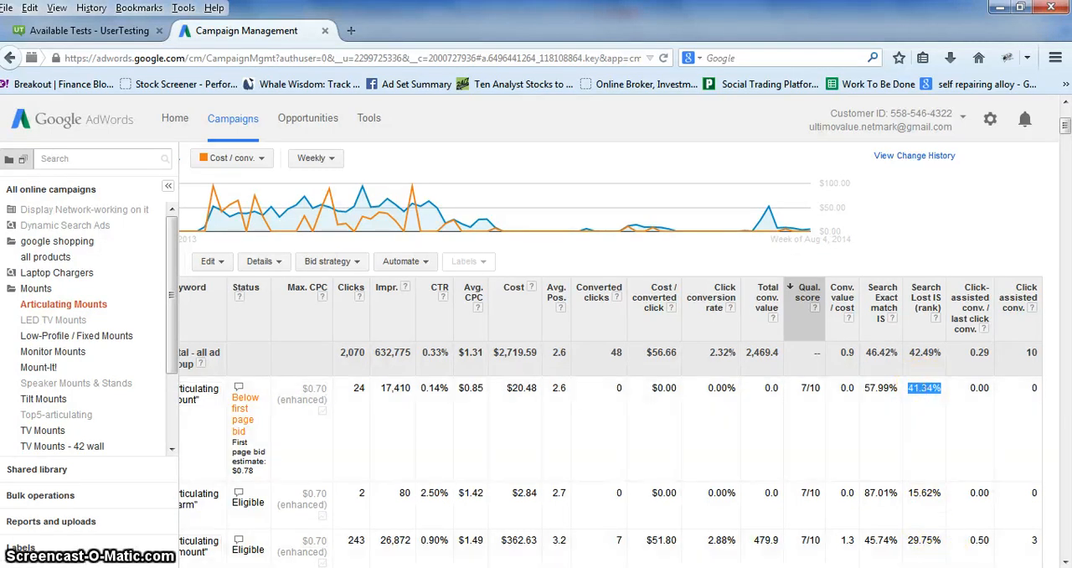
Set a keyword-specific Max. CPC bid of $0.80 for the "articulating mount" keyword and save it.
left_click_drag(941, 567, 898, 567)
left_click(364, 389)
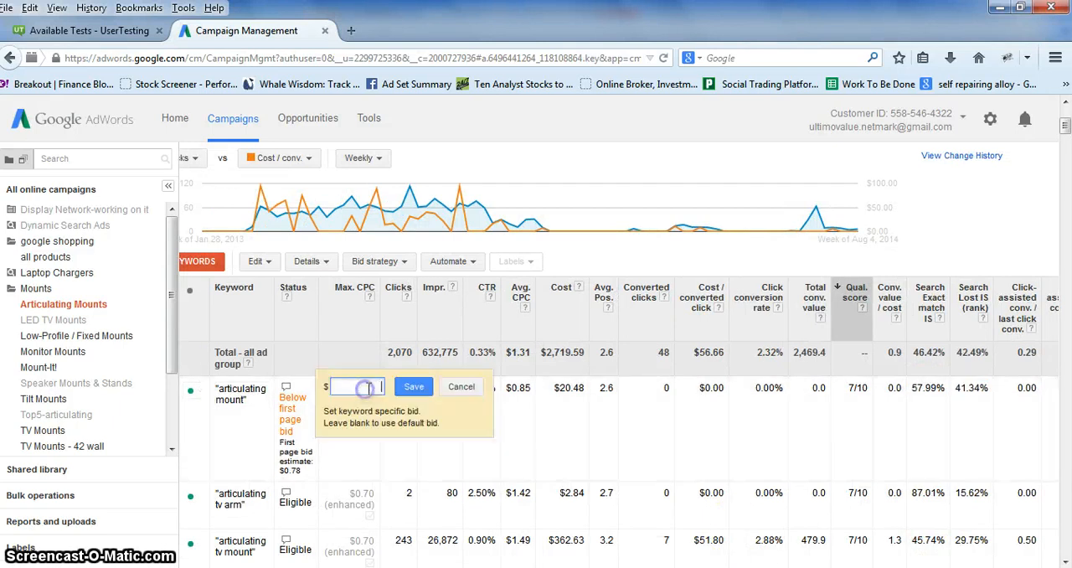
type("80")
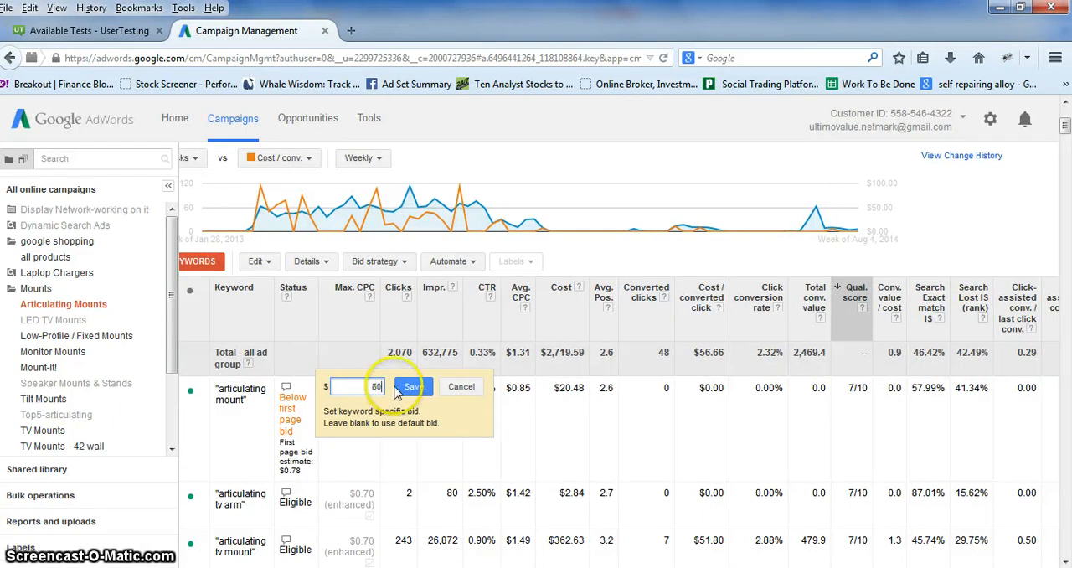
left_click(413, 386)
left_click(367, 387)
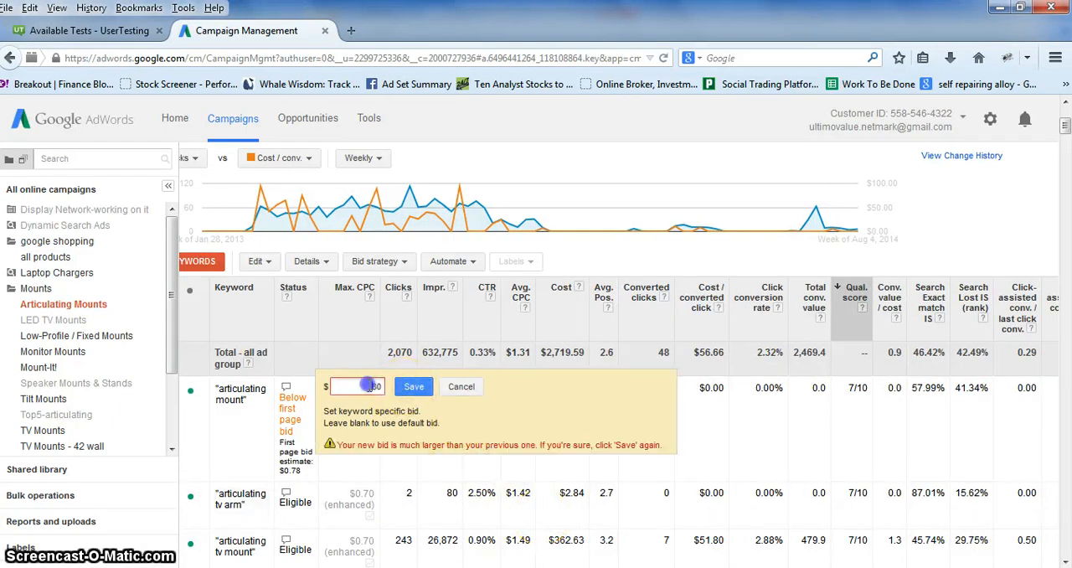
type("0.")
left_click(414, 388)
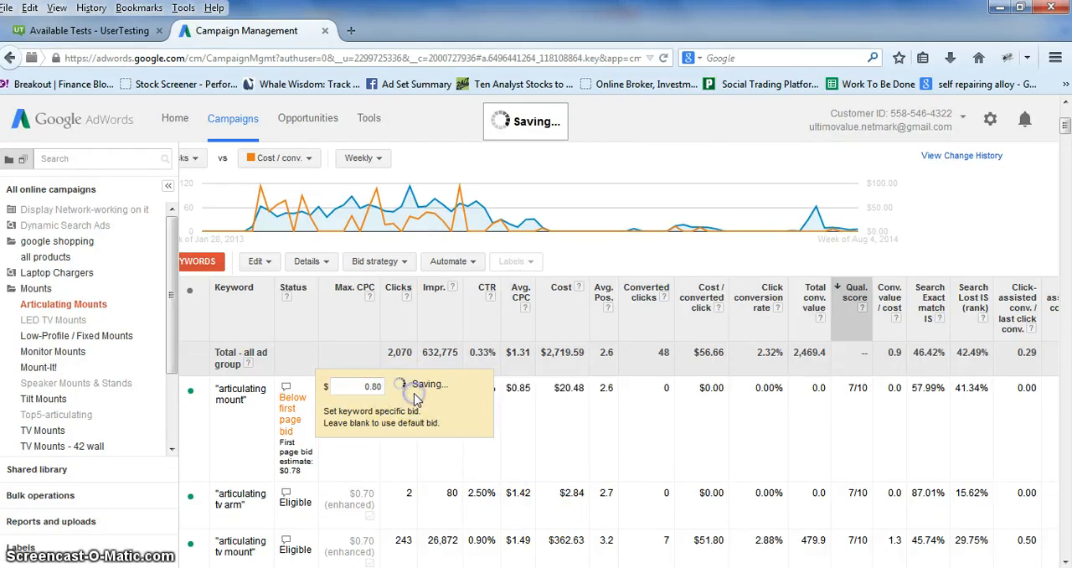
Review the exact match impression share, click-assisted to last click conversion ratio and click-assisted conversions of the "articulating tv mount" keyword.
scroll(618, 357, "right", 1)
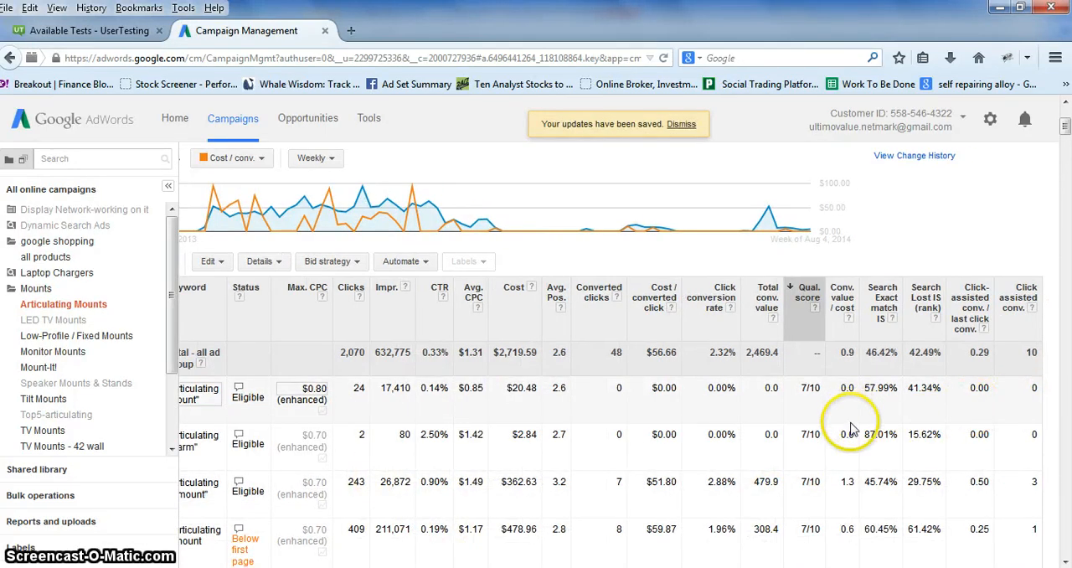
scroll(809, 432, "down", 2)
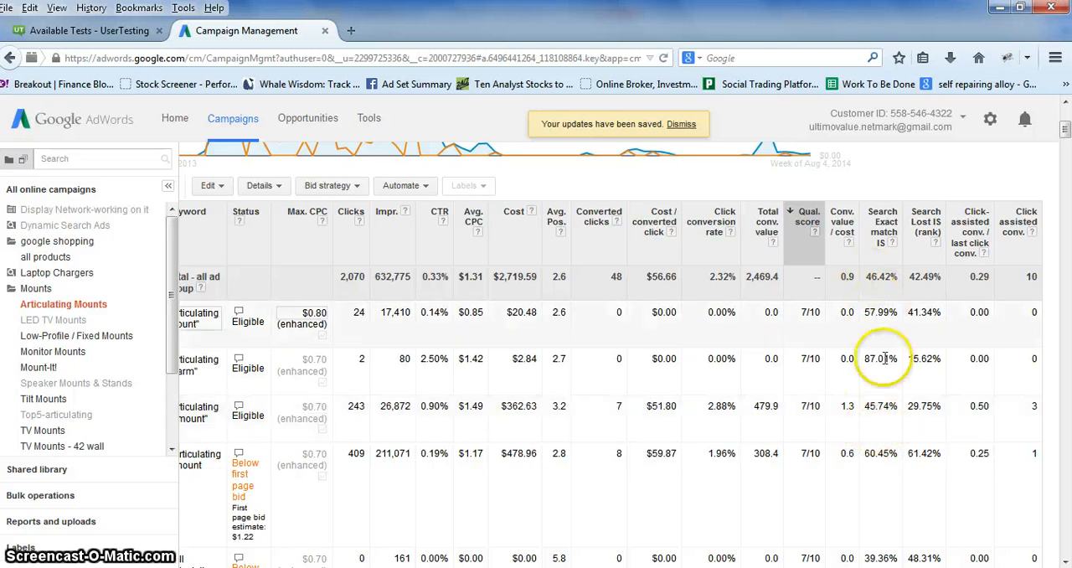
left_click_drag(865, 407, 896, 406)
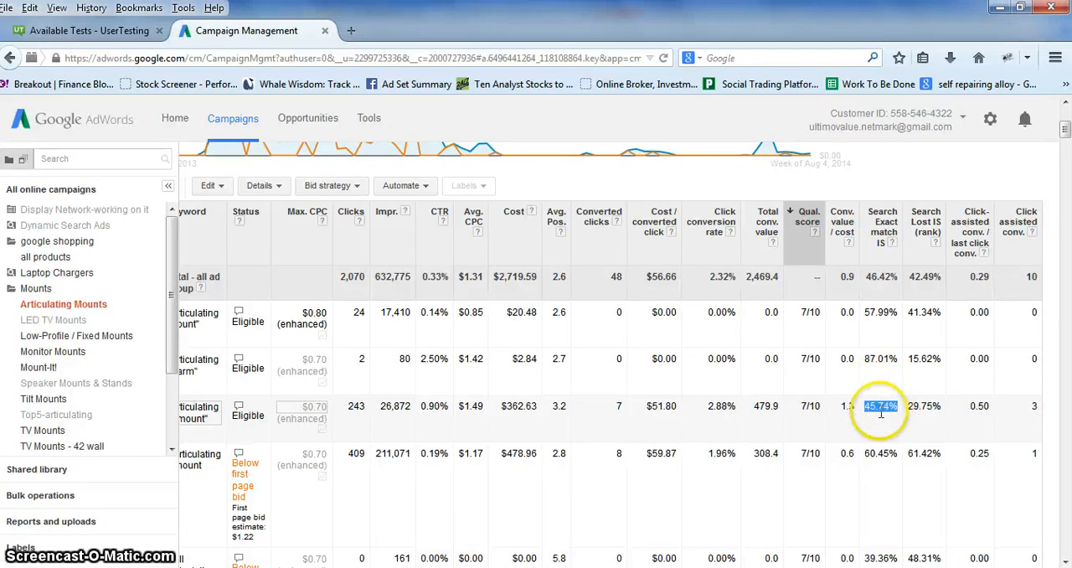
left_click(977, 410)
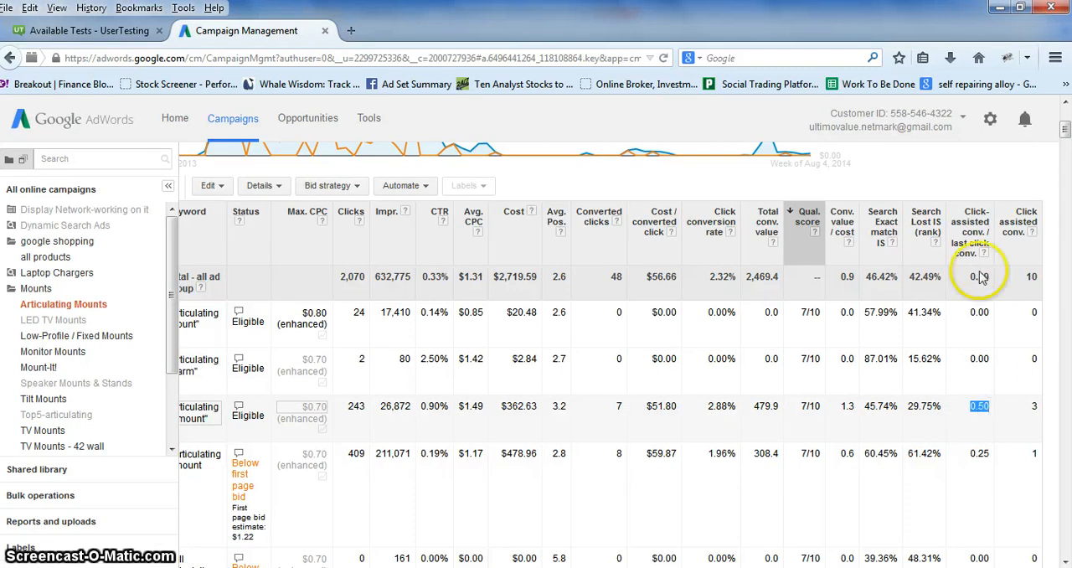
mouse_move(982, 253)
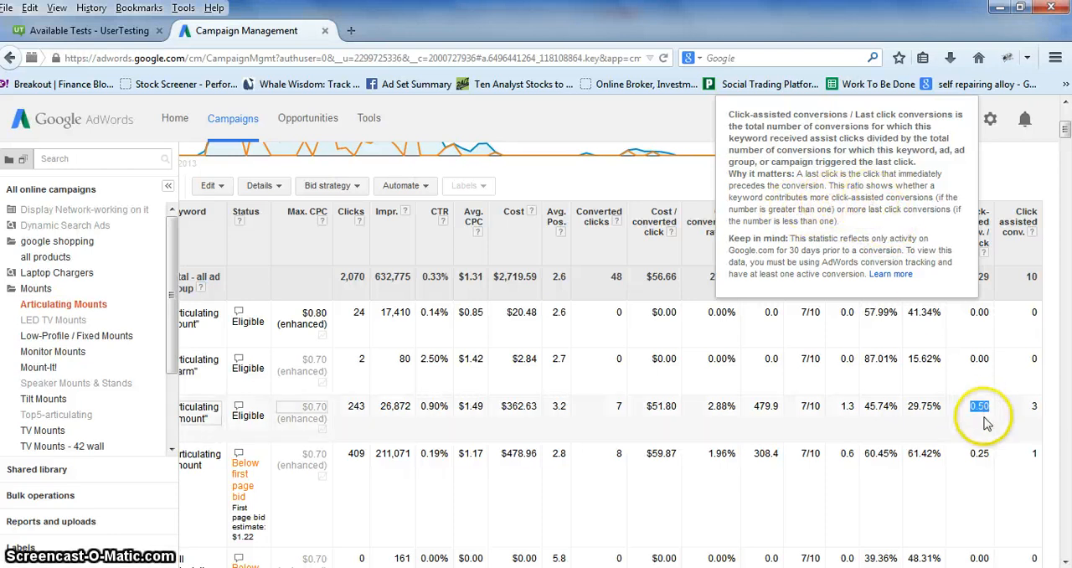
left_click(987, 423)
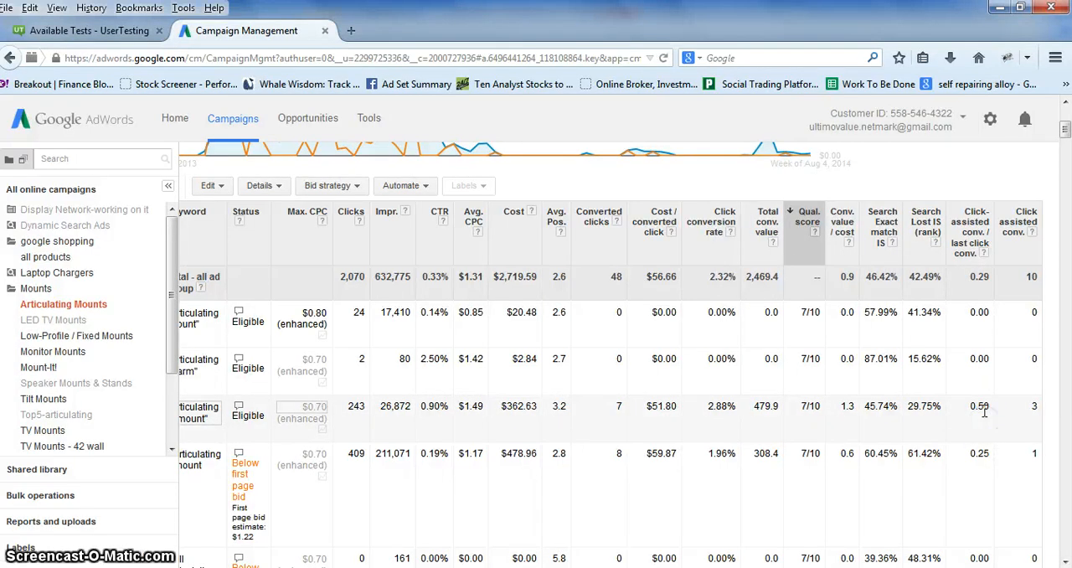
double_click(1035, 407)
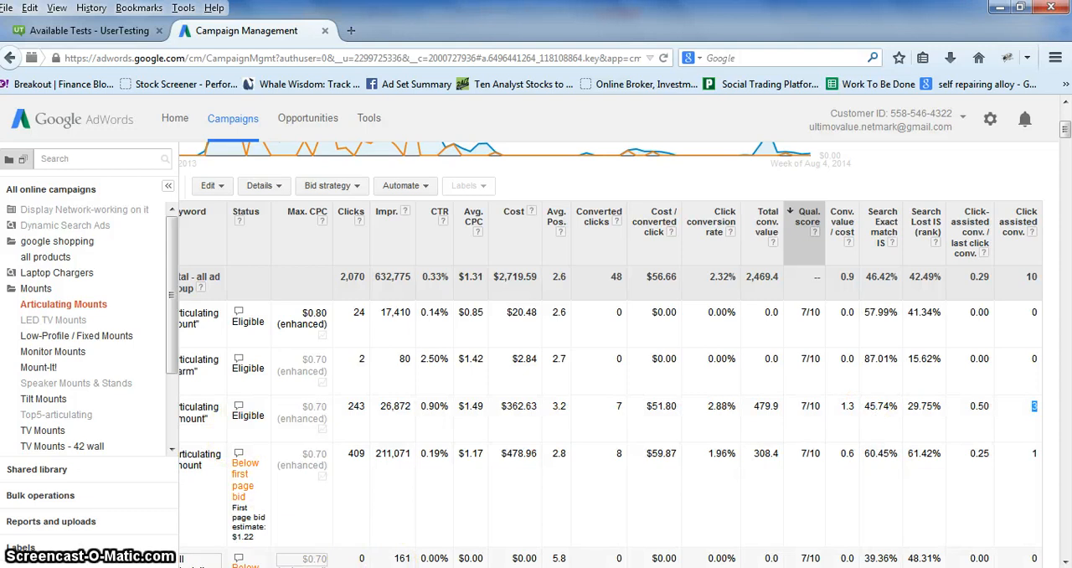
Select only the "articulating tv mount" phrase match keyword and open its search terms report.
left_click_drag(376, 567, 294, 561)
left_click(211, 408)
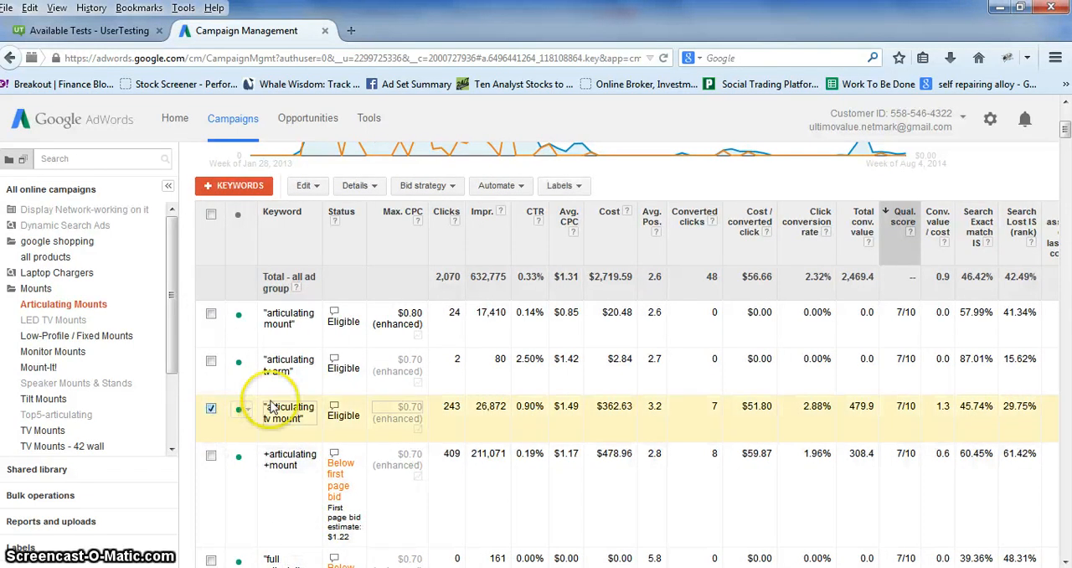
left_click(356, 186)
left_click(374, 226)
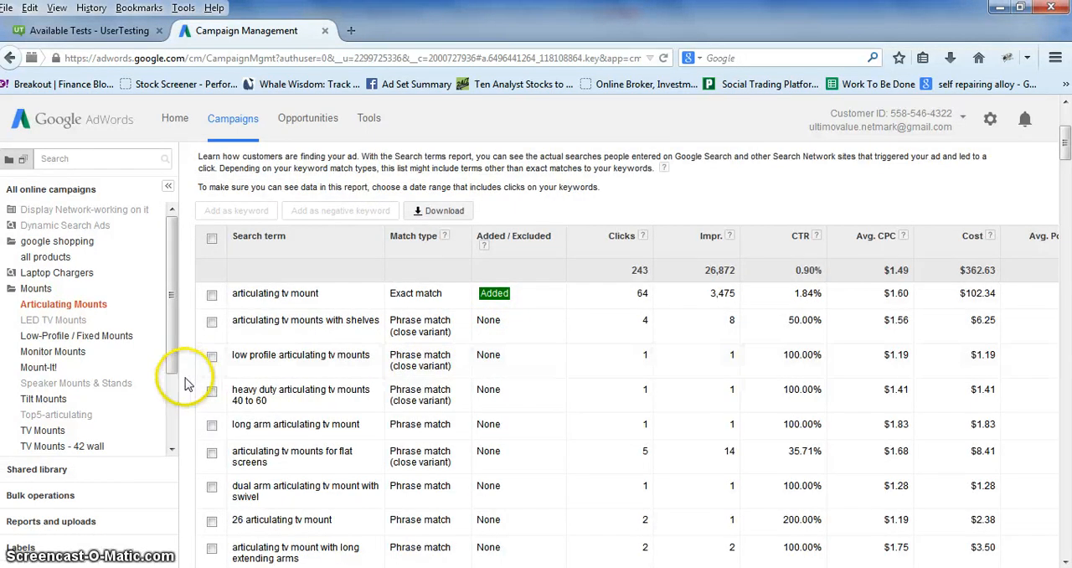
Review the full list of search terms that triggered the "articulating tv mount" phrase match keyword, with their match types, clicks and costs.
scroll(234, 368, "down", 2)
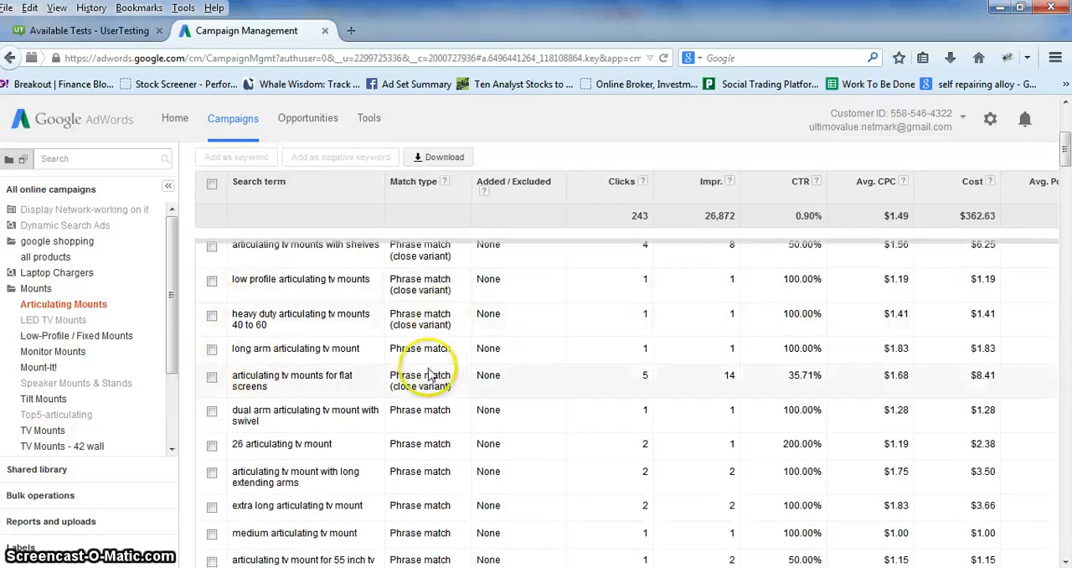
scroll(369, 402, "down", 3)
scroll(312, 437, "down", 5)
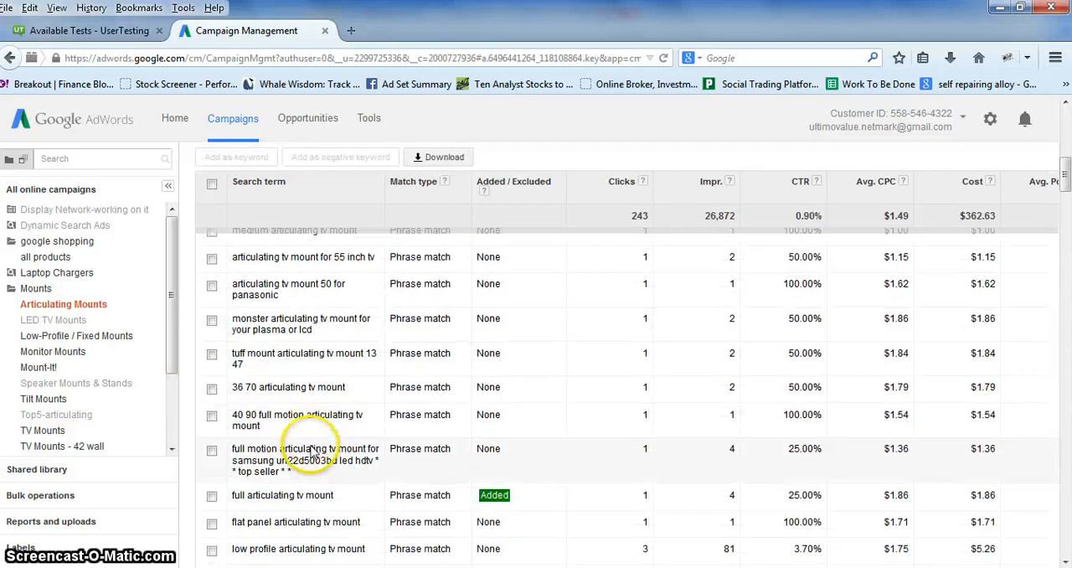
scroll(312, 444, "down", 10)
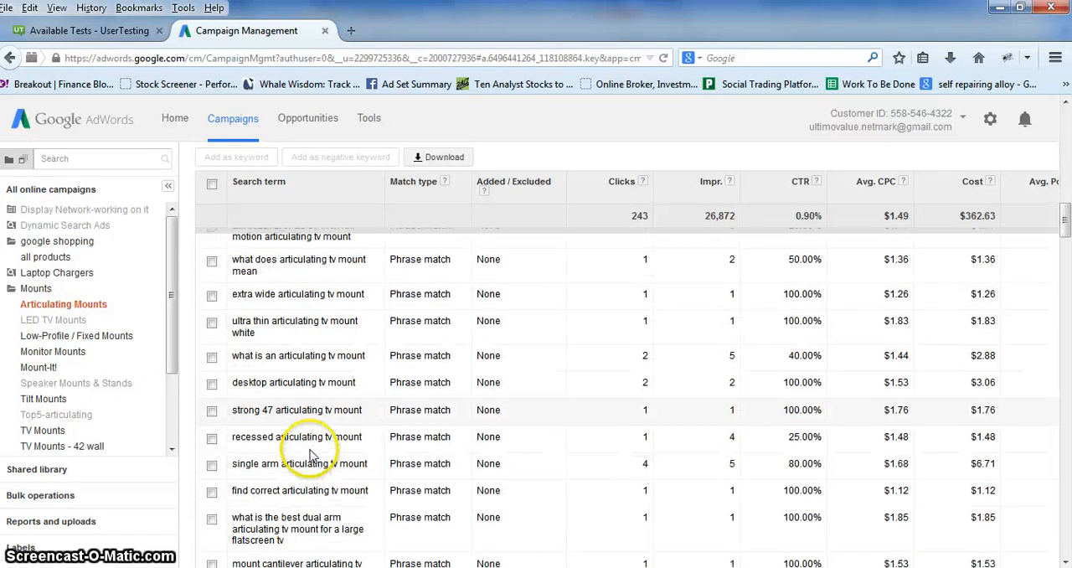
scroll(311, 452, "down", 10)
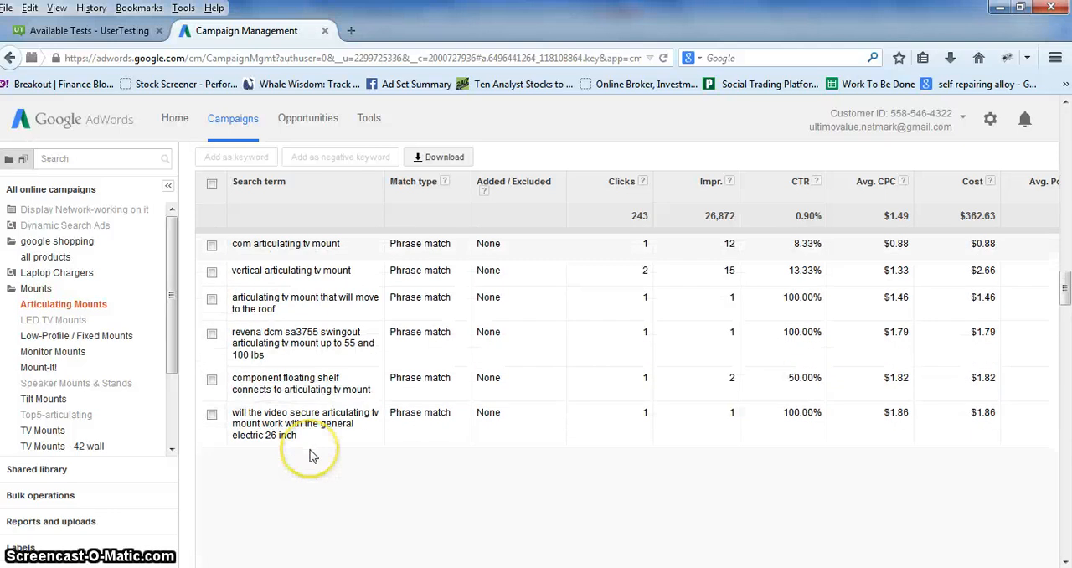
scroll(310, 439, "up", 10)
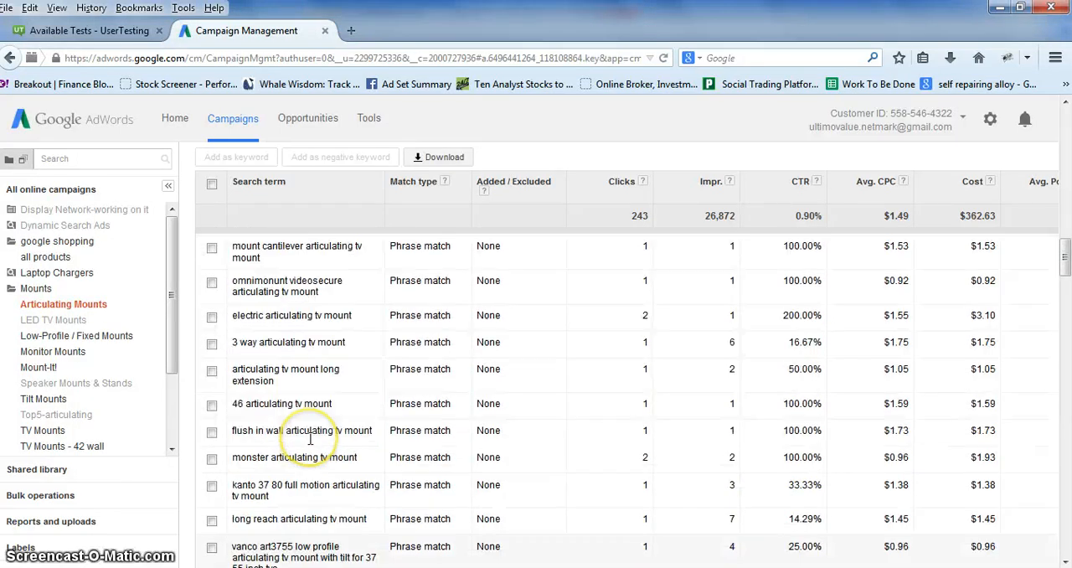
scroll(309, 439, "up", 10)
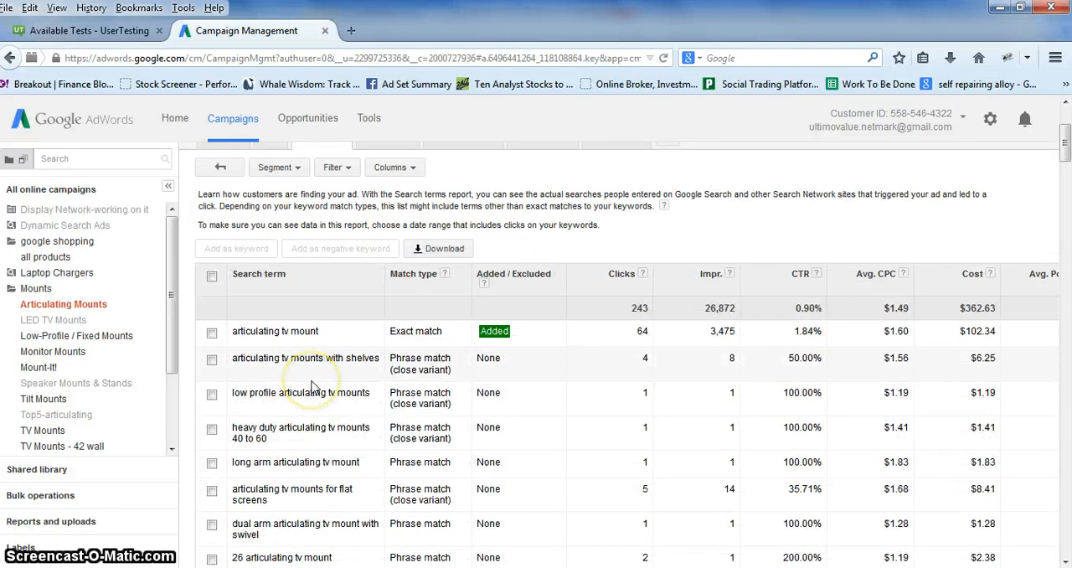
Examine individual search terms for relevance, highlighting "shelves" in "articulating tv mounts with shelves" and the whole term "articulating tv mounts for flat screens".
left_click_drag(381, 358, 352, 358)
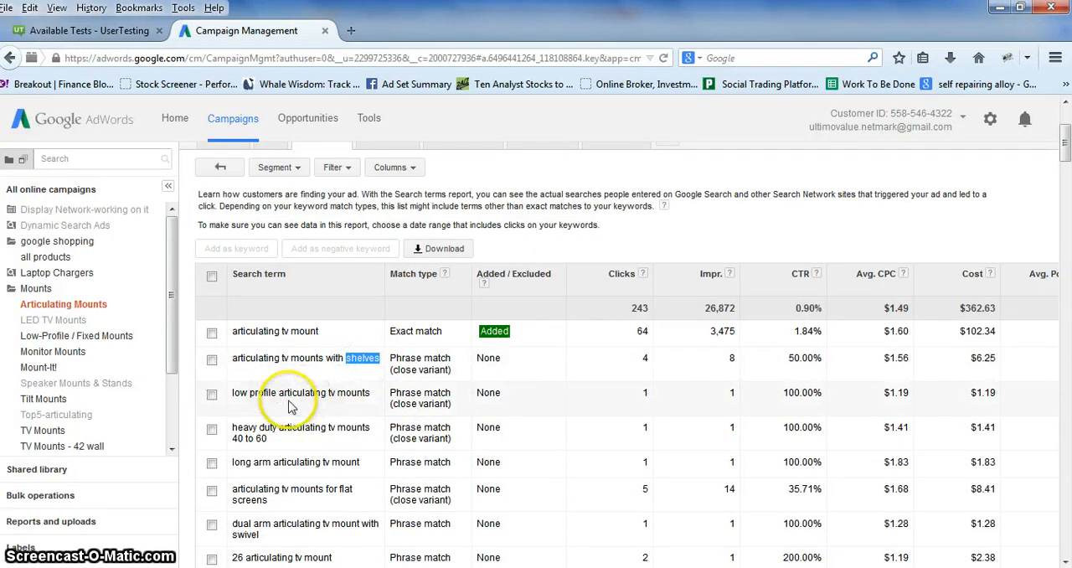
scroll(287, 406, "down", 2)
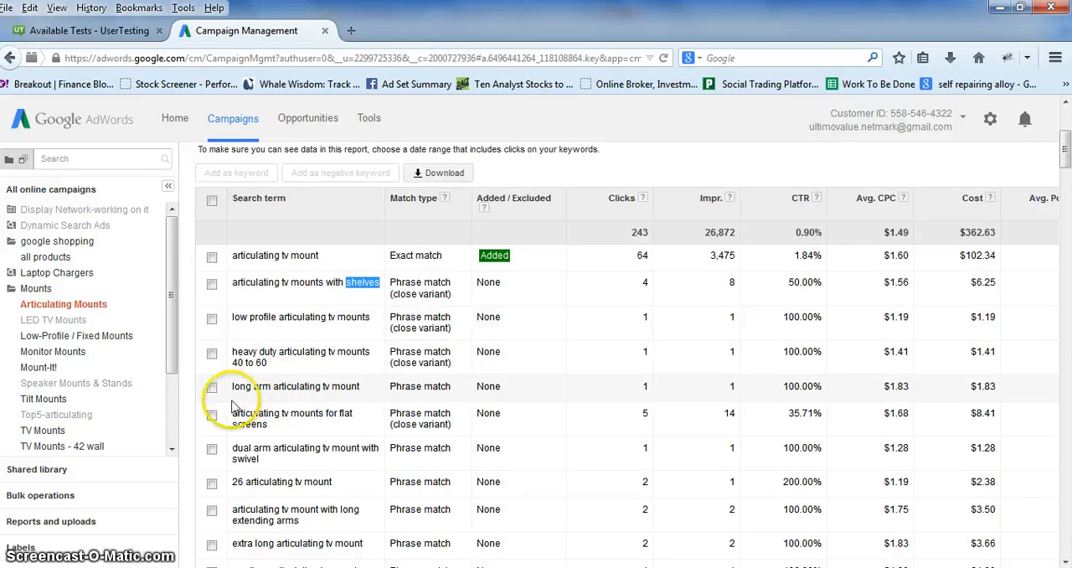
scroll(234, 398, "down", 2)
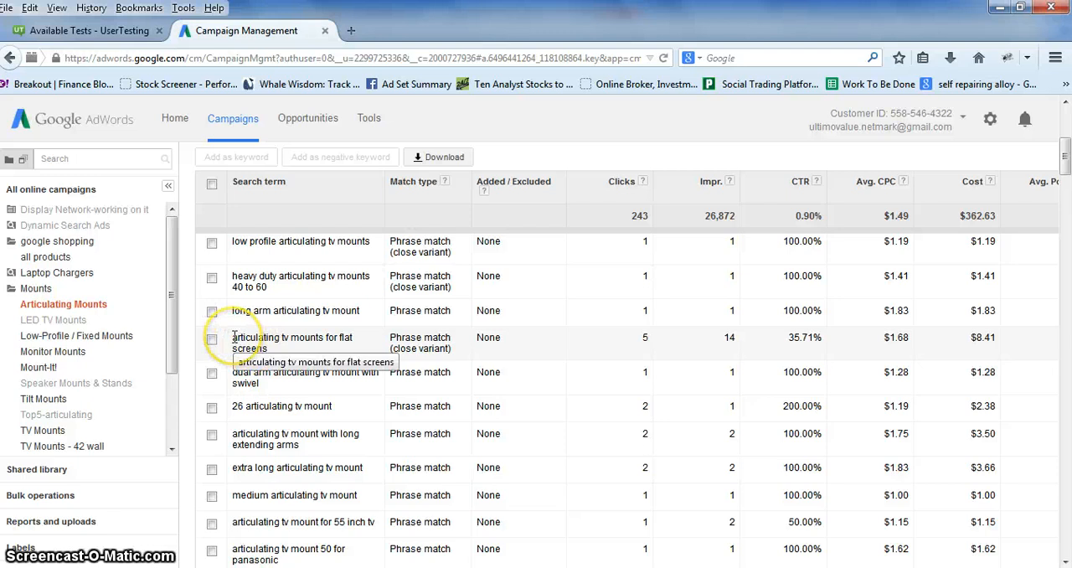
left_click_drag(233, 337, 265, 348)
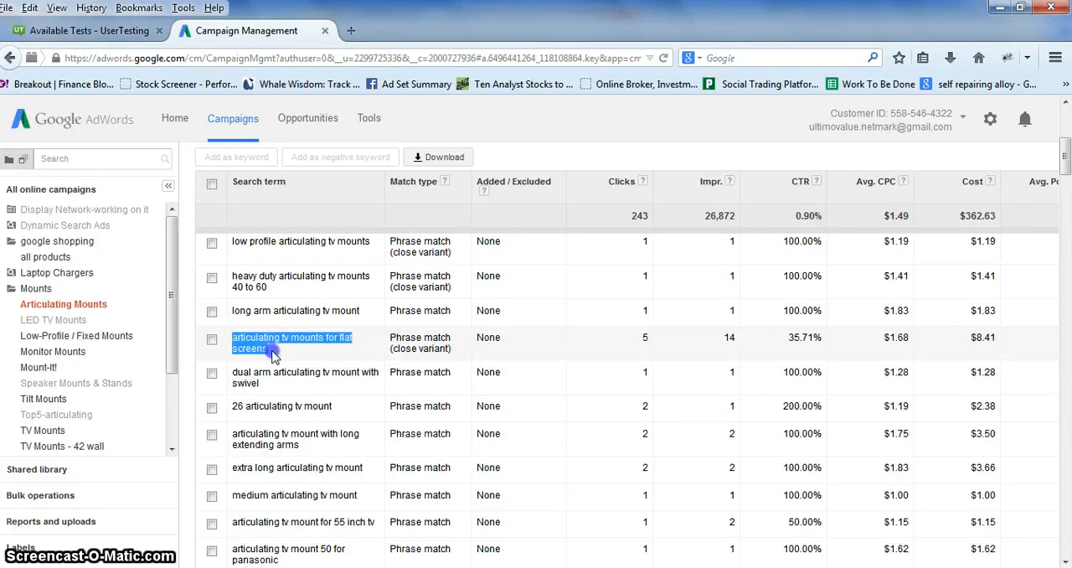
scroll(216, 389, "down", 2)
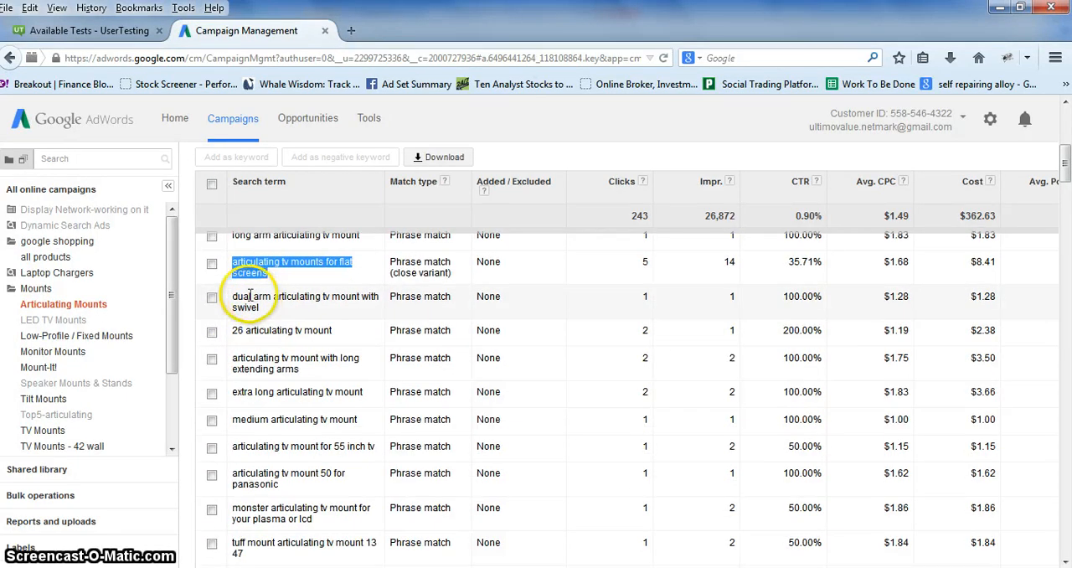